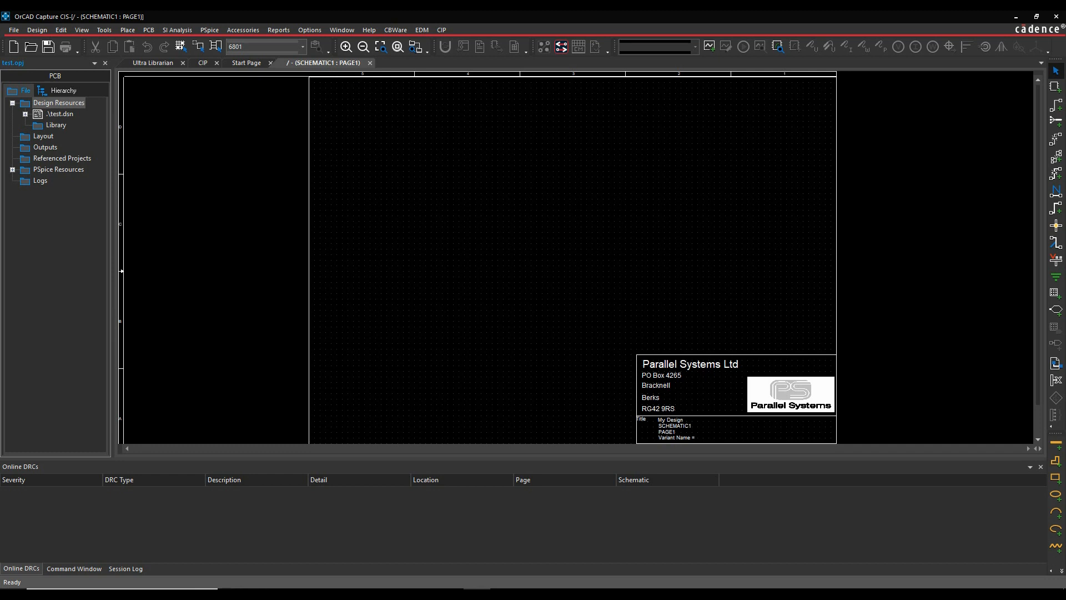
- Open ODBC Data Sources (64-bit) from the Windows Control Panel's Administrative Tools and start adding a System DSN
{"action": "left_click", "coordinate": [13, 594]}
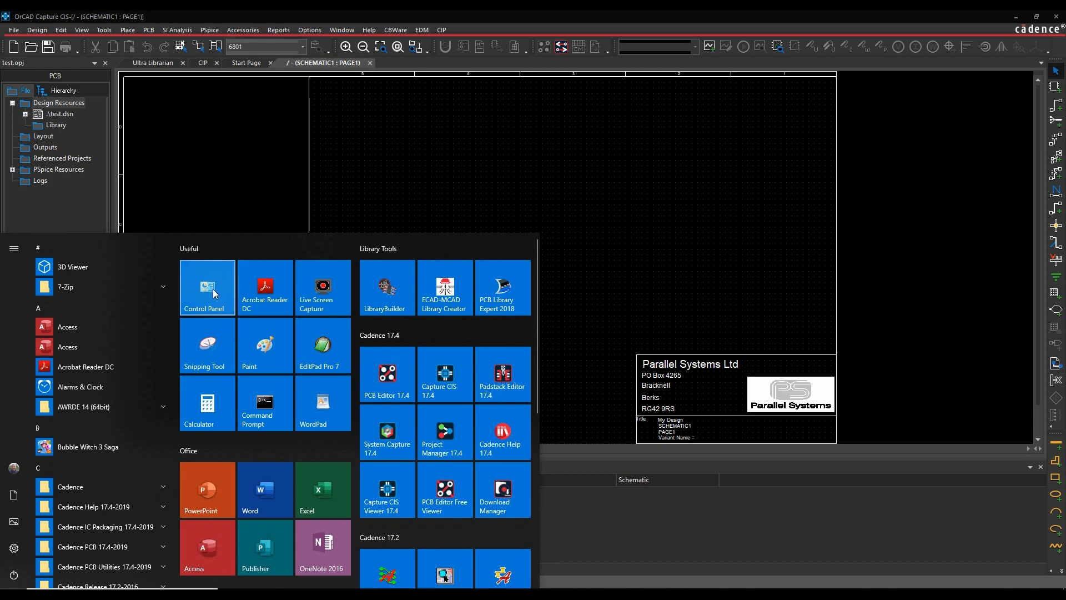
{"action": "left_click", "coordinate": [213, 288]}
{"action": "left_click", "coordinate": [187, 172]}
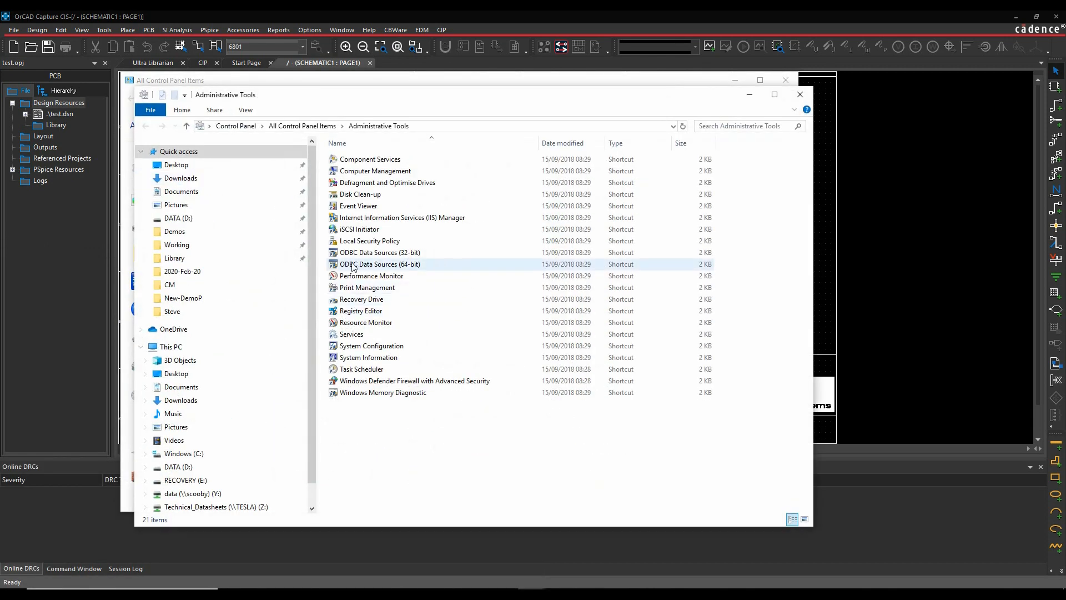
{"action": "left_click", "coordinate": [398, 269]}
{"action": "double_click", "coordinate": [397, 269]}
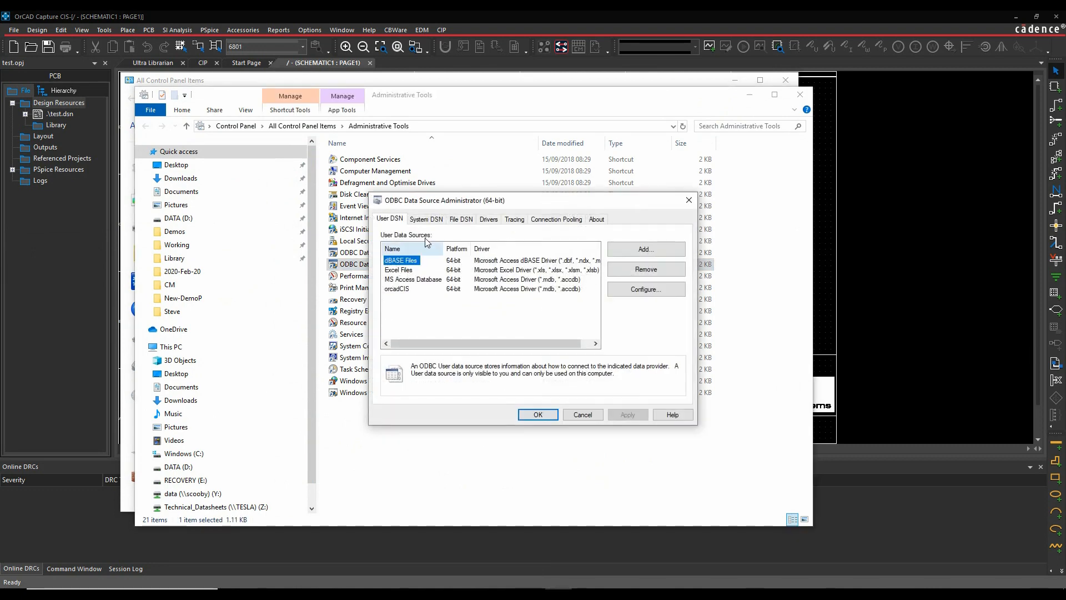
{"action": "left_click", "coordinate": [426, 219]}
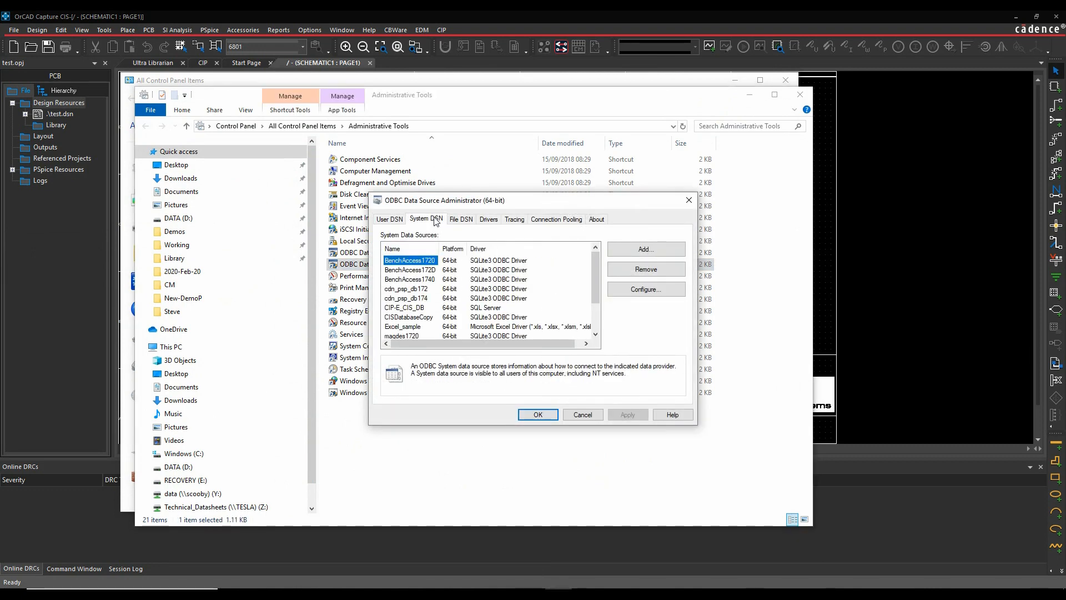
{"action": "left_click", "coordinate": [652, 250]}
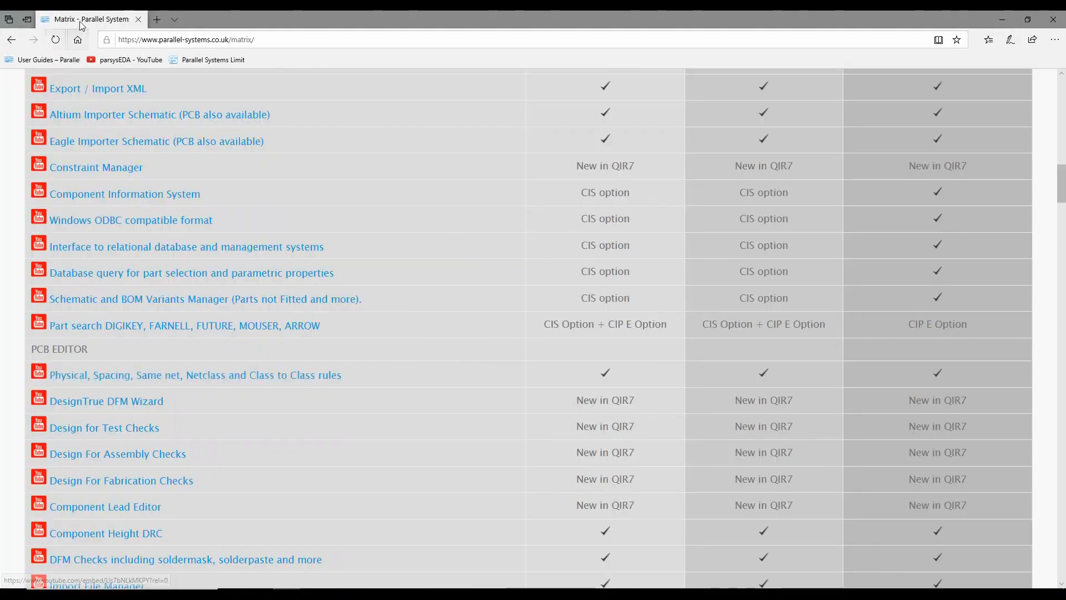
- In the web browser, open the "Capture CIS Data Sources" guide from the Parallel Systems user guides page
{"action": "scroll", "coordinate": [321, 160], "scroll_direction": "up", "scroll_amount": 15}
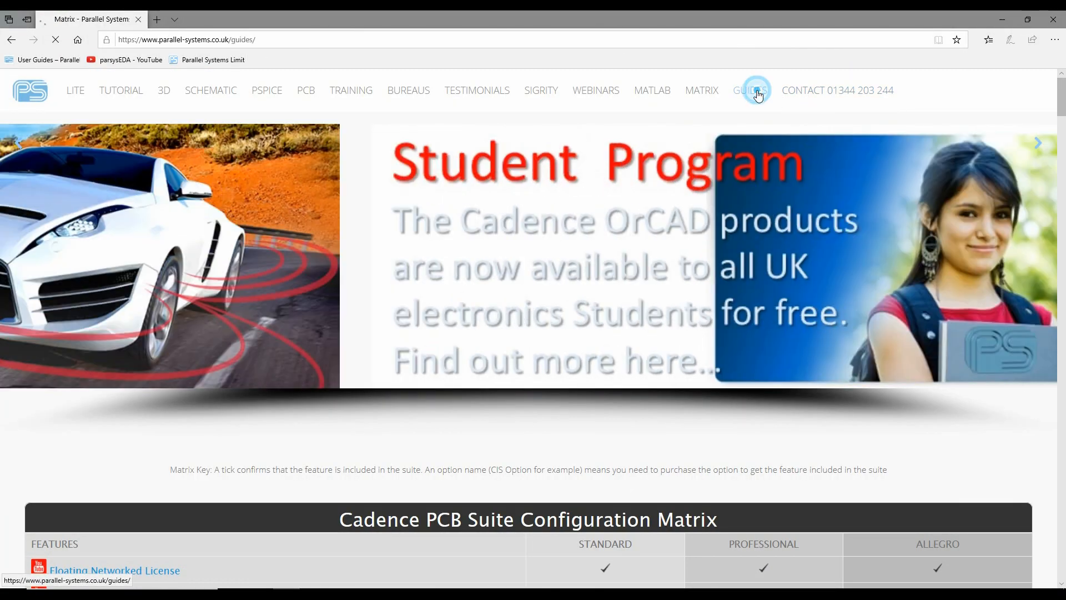
{"action": "left_click", "coordinate": [750, 91]}
{"action": "scroll", "coordinate": [652, 253], "scroll_direction": "down", "scroll_amount": 10}
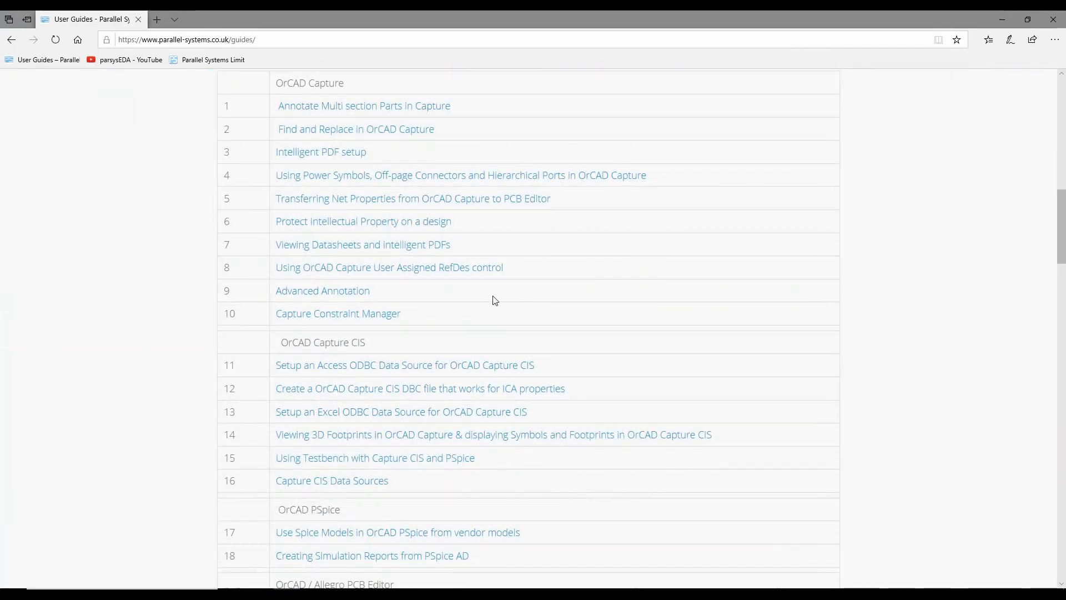
{"action": "scroll", "coordinate": [497, 307], "scroll_direction": "down", "scroll_amount": 2}
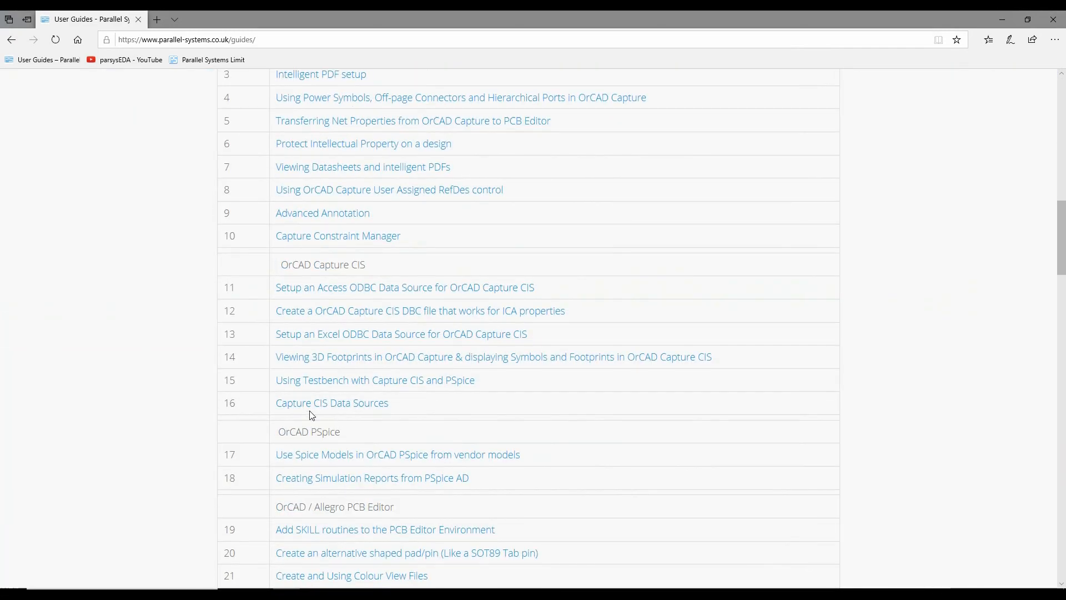
{"action": "left_click", "coordinate": [346, 408]}
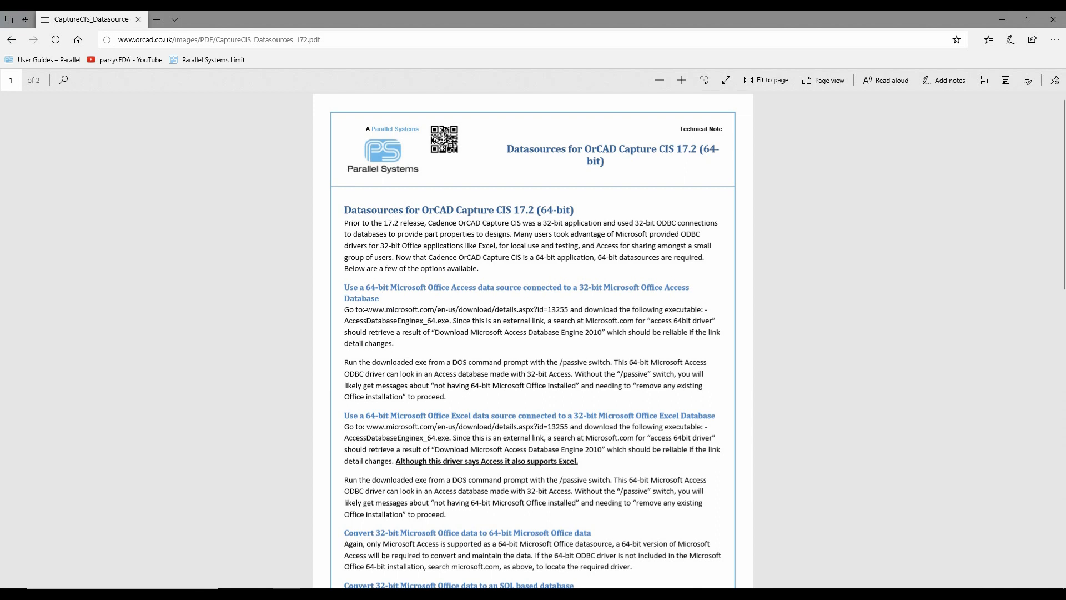
- Highlight the Microsoft driver download address and the /passive switch in the technical note's Access data source section
{"action": "left_click_drag", "start_coordinate": [363, 309], "coordinate": [569, 309]}
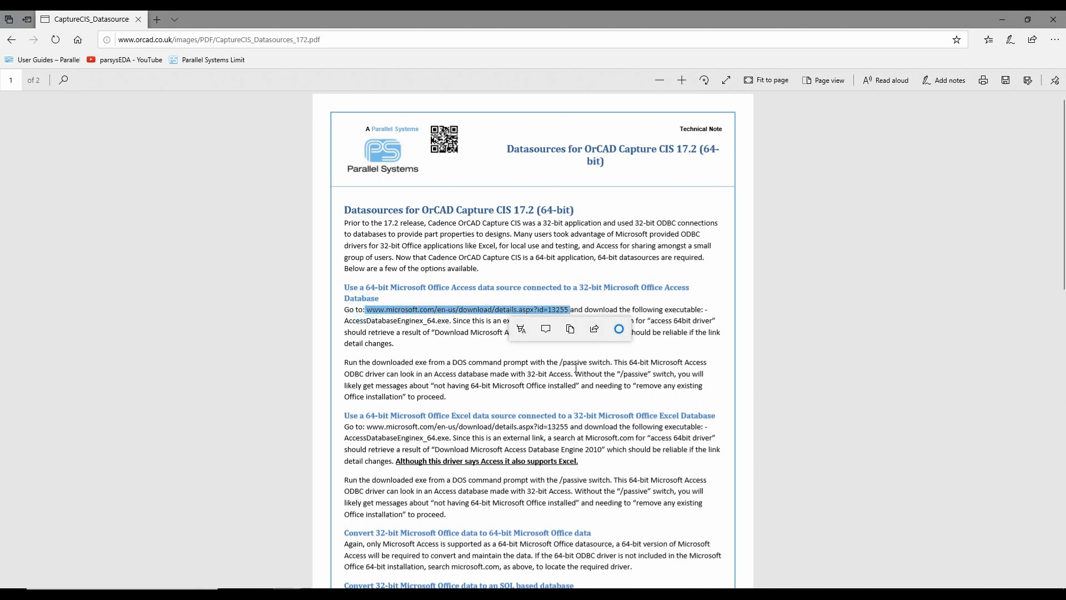
{"action": "left_click_drag", "start_coordinate": [558, 362], "coordinate": [589, 362]}
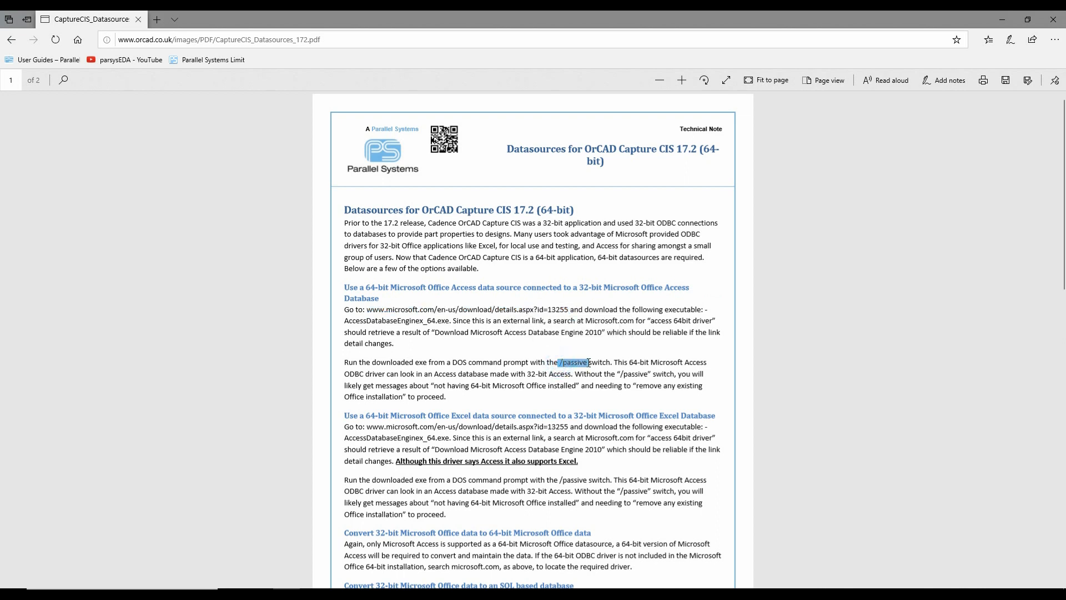
{"action": "left_click", "coordinate": [818, 296]}
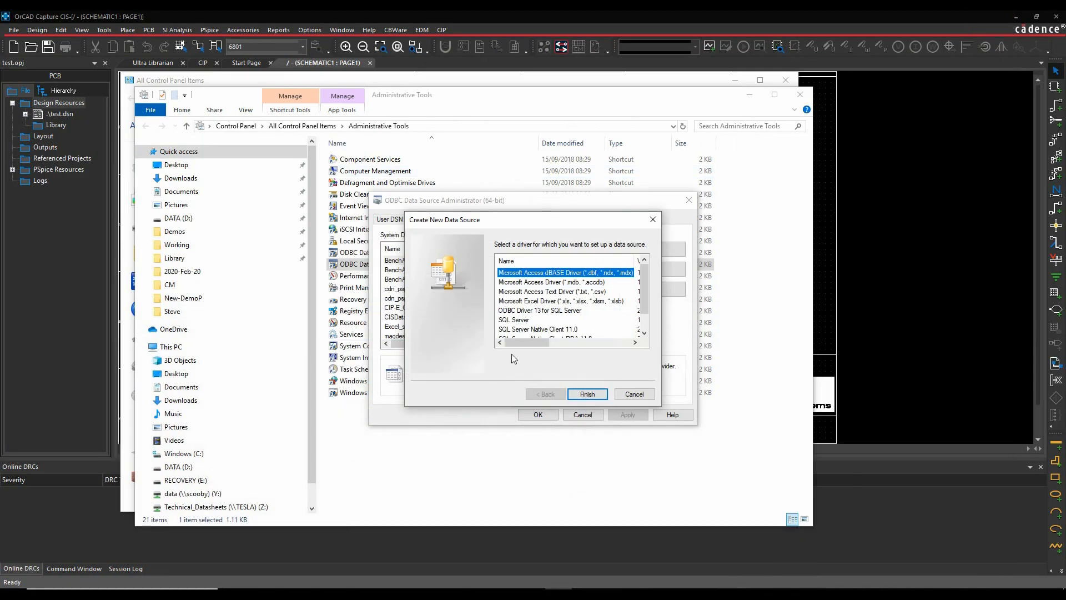
- Back in the ODBC setup, choose the Microsoft Access Driver (*.mdb, *.accdb) and enter MyDB as data source name and description
{"action": "left_click", "coordinate": [578, 282]}
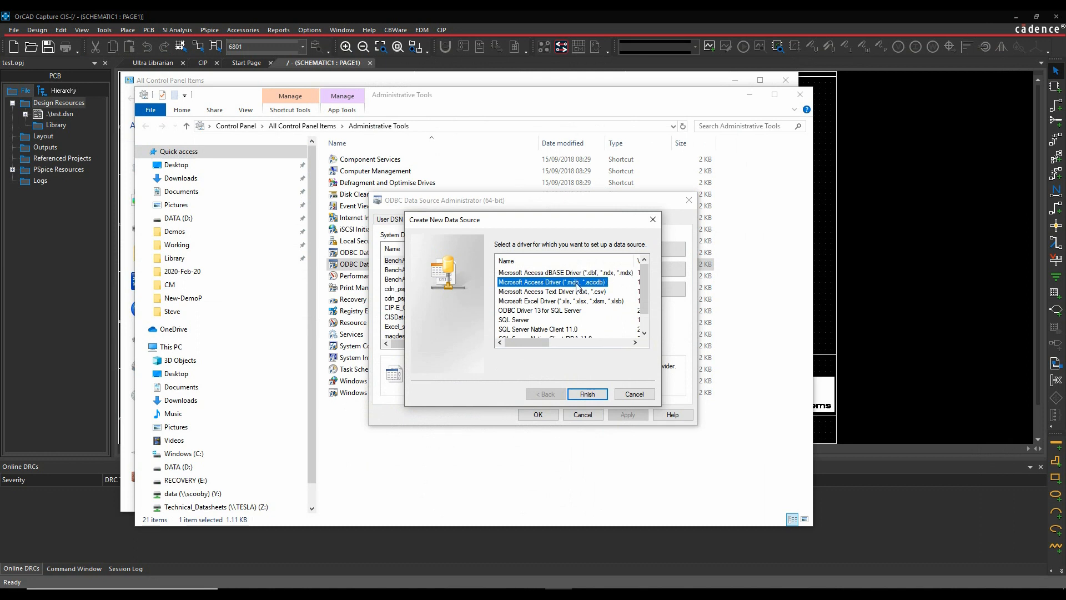
{"action": "left_click", "coordinate": [598, 395]}
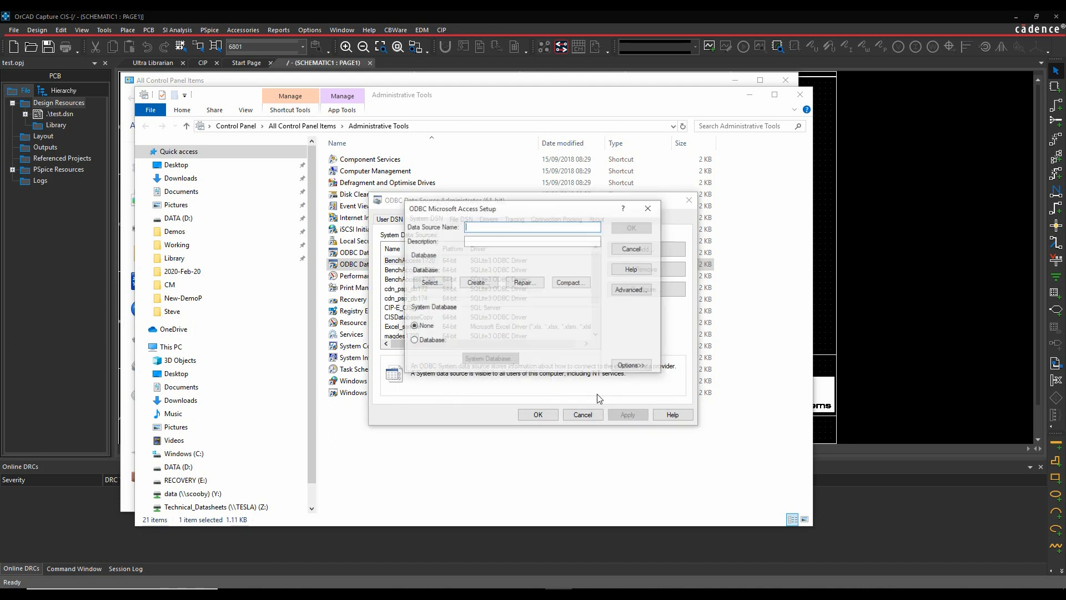
{"action": "type", "text": "MyDb"}
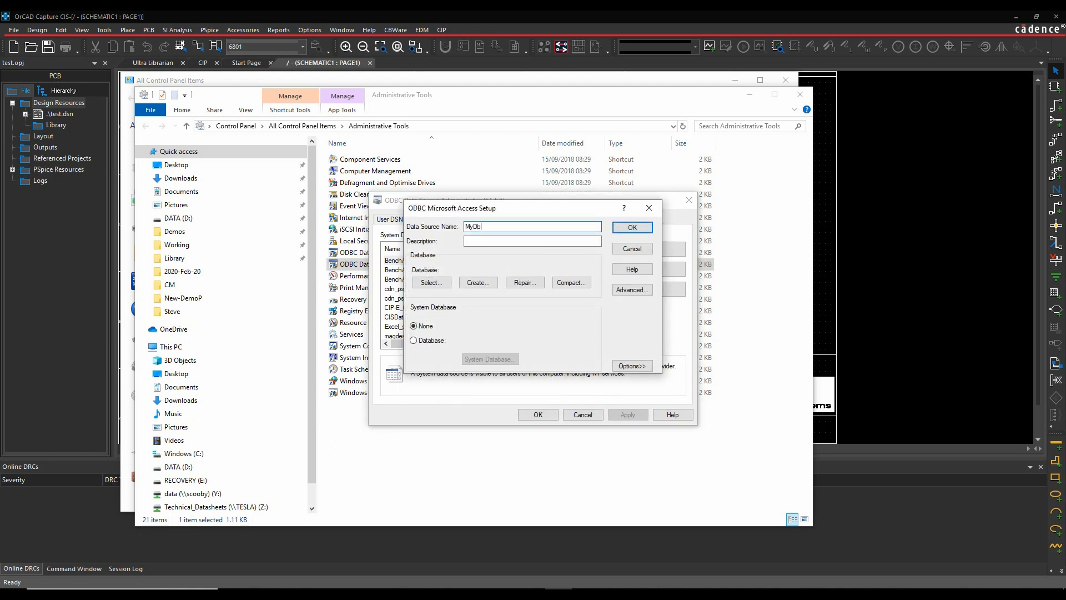
{"action": "key", "text": "Tab"}
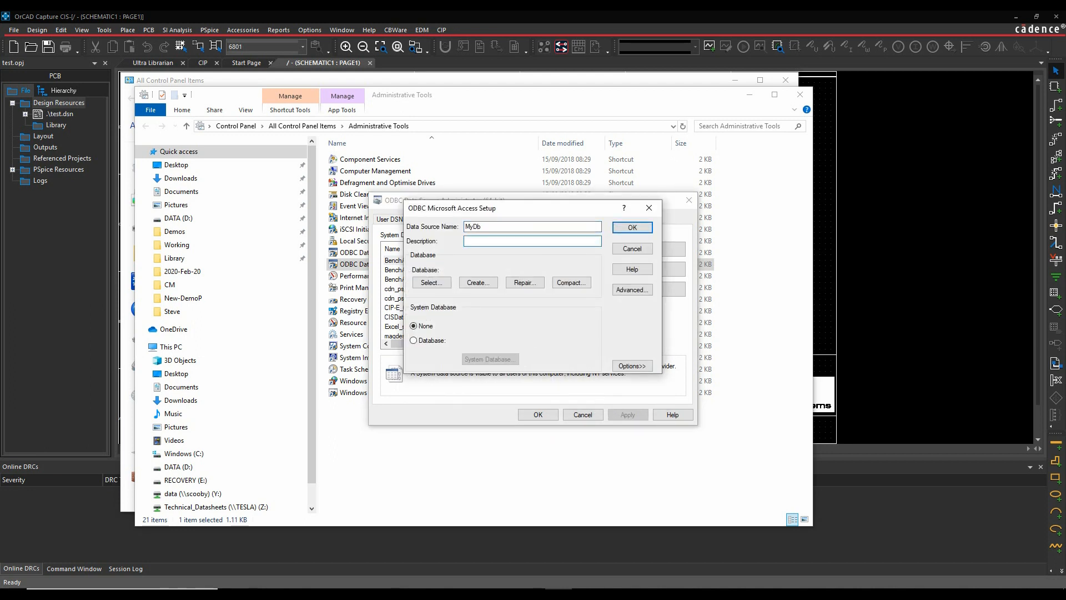
{"action": "key", "text": "shift+Tab"}
{"action": "type", "text": "MyDB"}
{"action": "key", "text": "Tab"}
{"action": "type", "text": "MyDB"}
- Select the database CIS_QuickStart_DB.mdb from the Working\CISQuickStart folder on drive D for the data source
{"action": "left_click", "coordinate": [432, 283]}
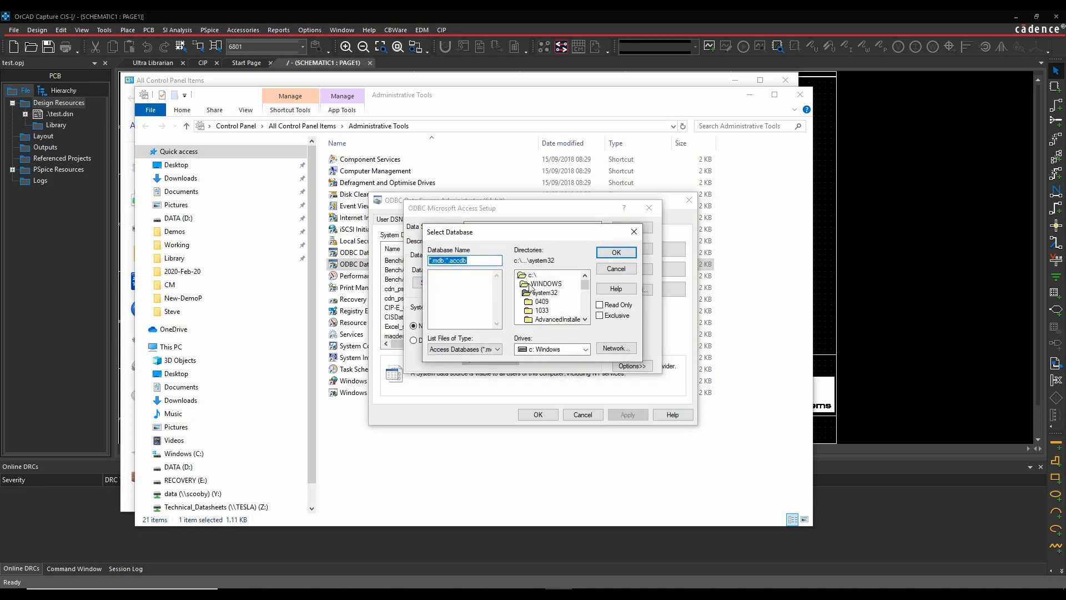
{"action": "left_click", "coordinate": [585, 349]}
{"action": "left_click", "coordinate": [567, 370]}
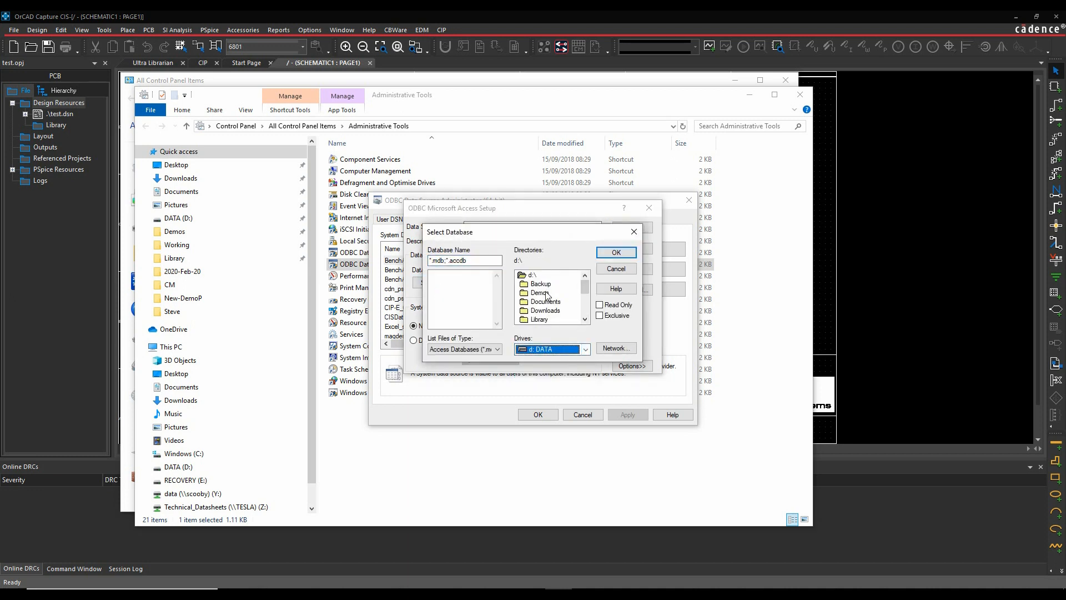
{"action": "scroll", "coordinate": [547, 295], "scroll_direction": "down", "scroll_amount": 5}
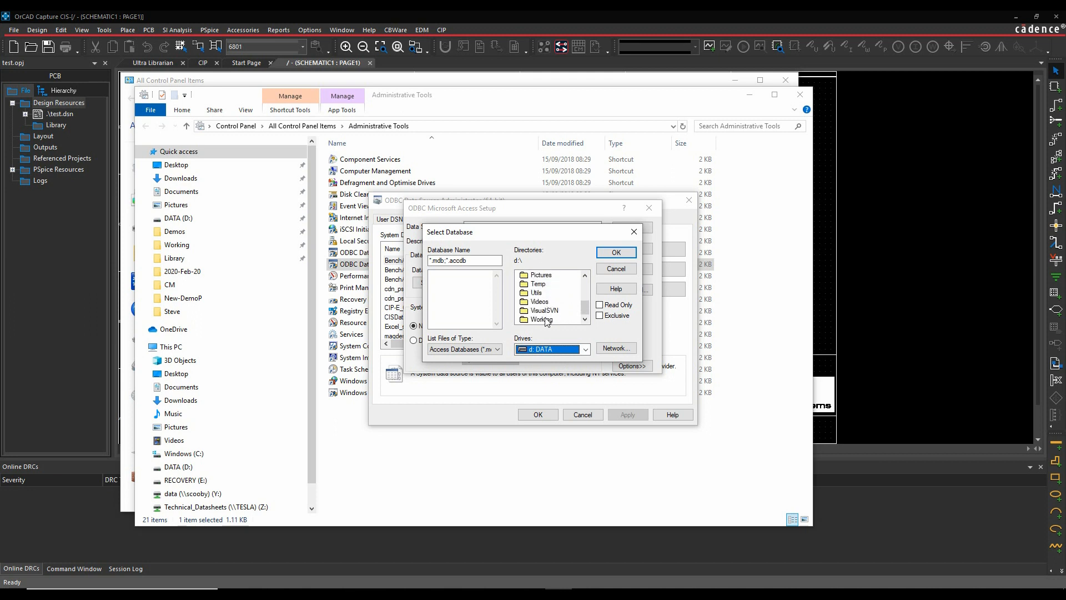
{"action": "double_click", "coordinate": [550, 320]}
{"action": "double_click", "coordinate": [547, 302]}
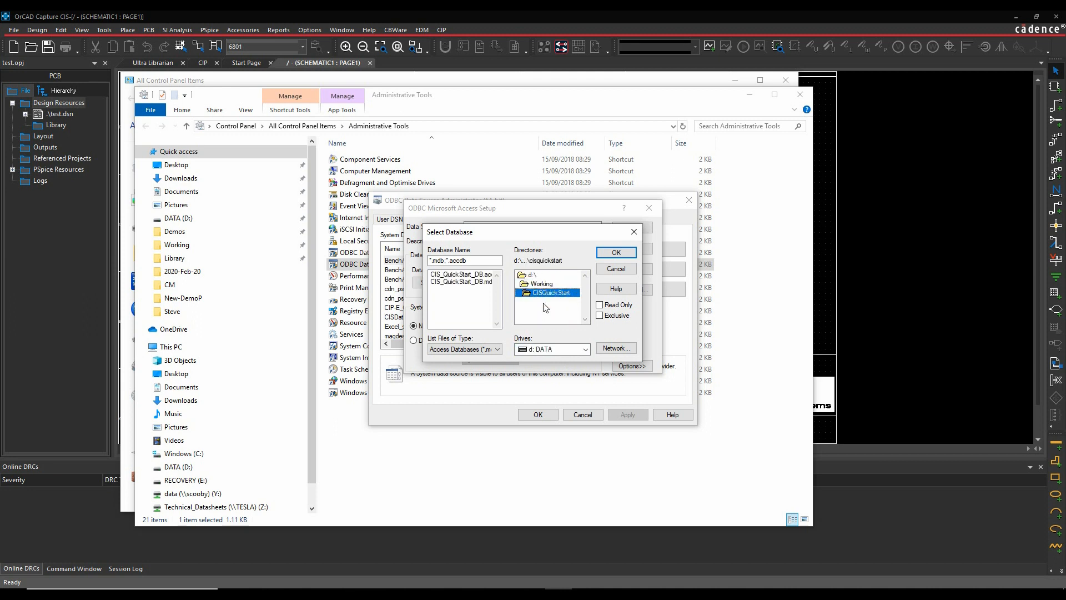
{"action": "left_click", "coordinate": [475, 283]}
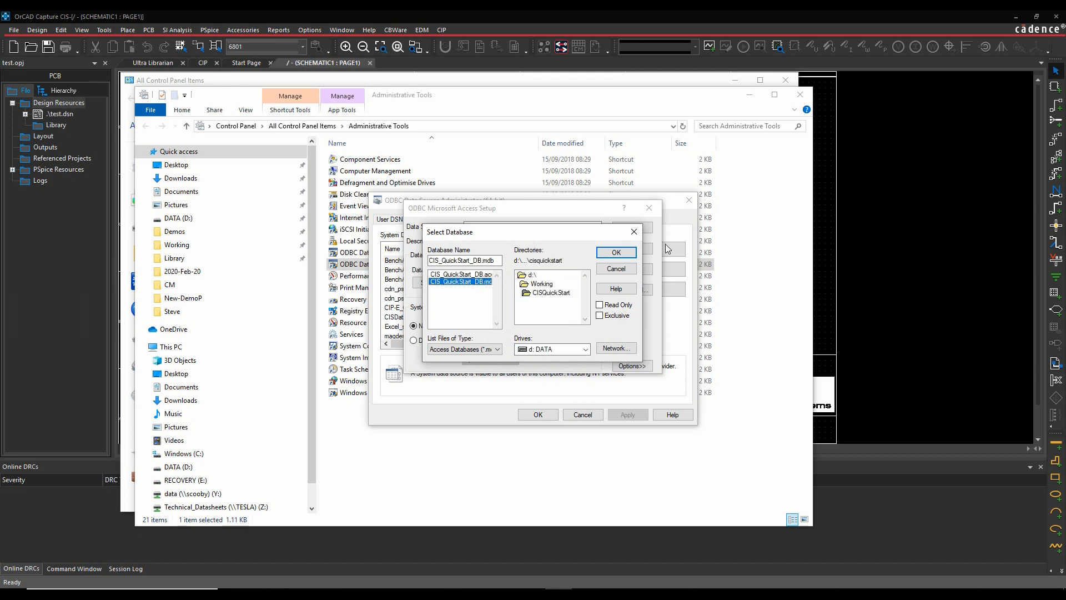
{"action": "left_click", "coordinate": [618, 253]}
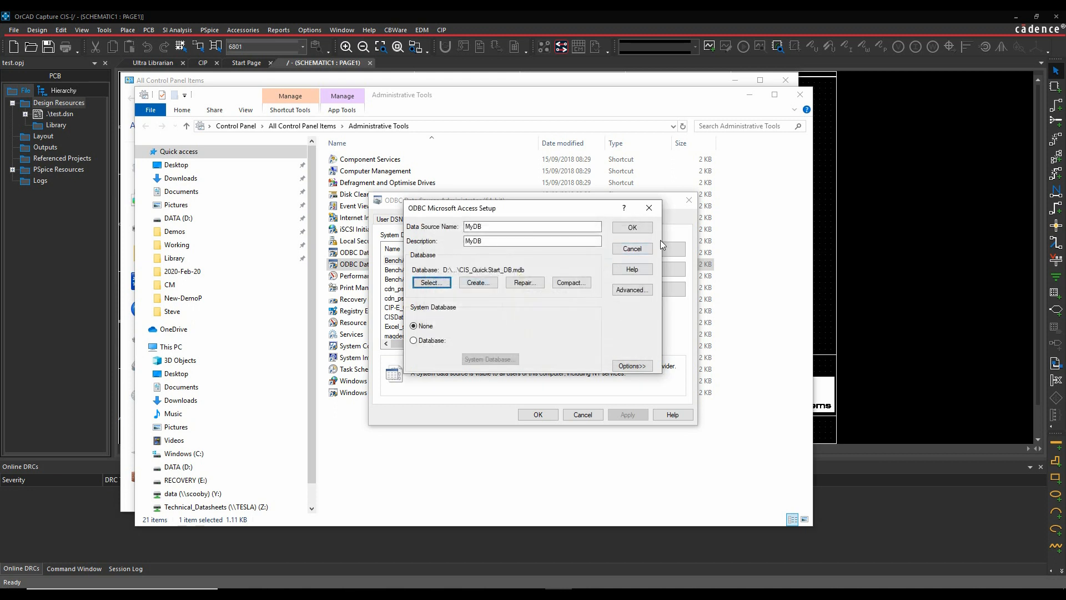
- Confirm the MyDB data source setup, check it in the System DSN list, and close the ODBC and Control Panel windows
{"action": "left_click", "coordinate": [633, 228]}
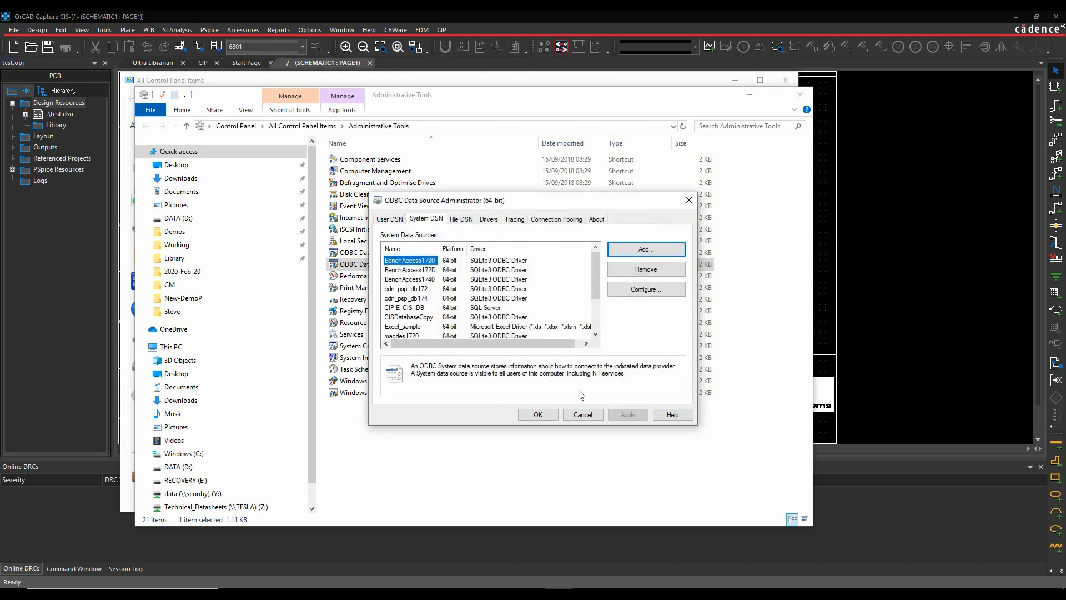
{"action": "scroll", "coordinate": [433, 312], "scroll_direction": "down", "scroll_amount": 2}
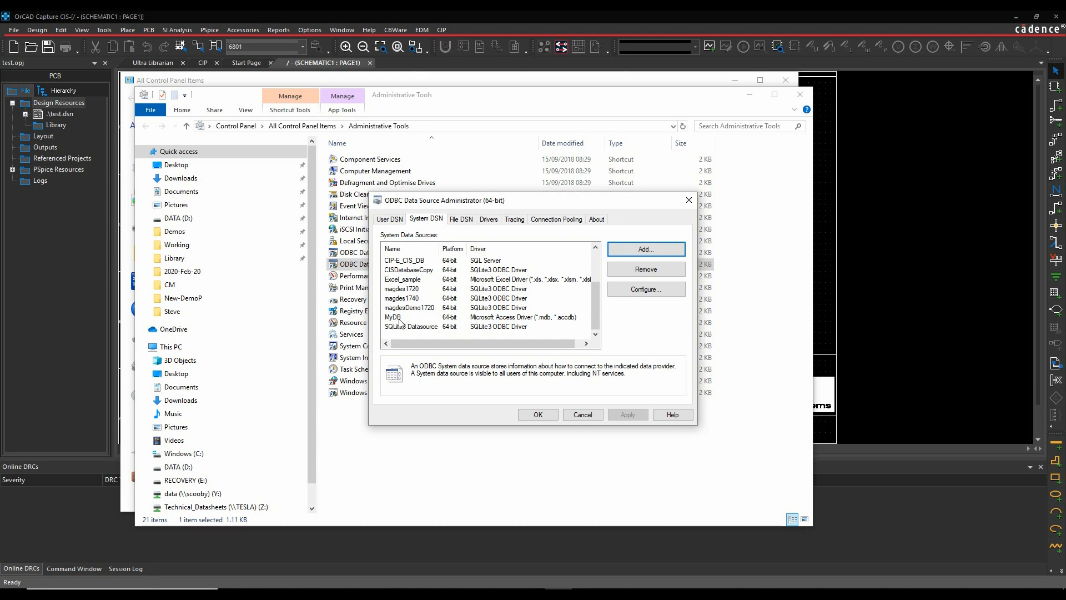
{"action": "left_click", "coordinate": [538, 415]}
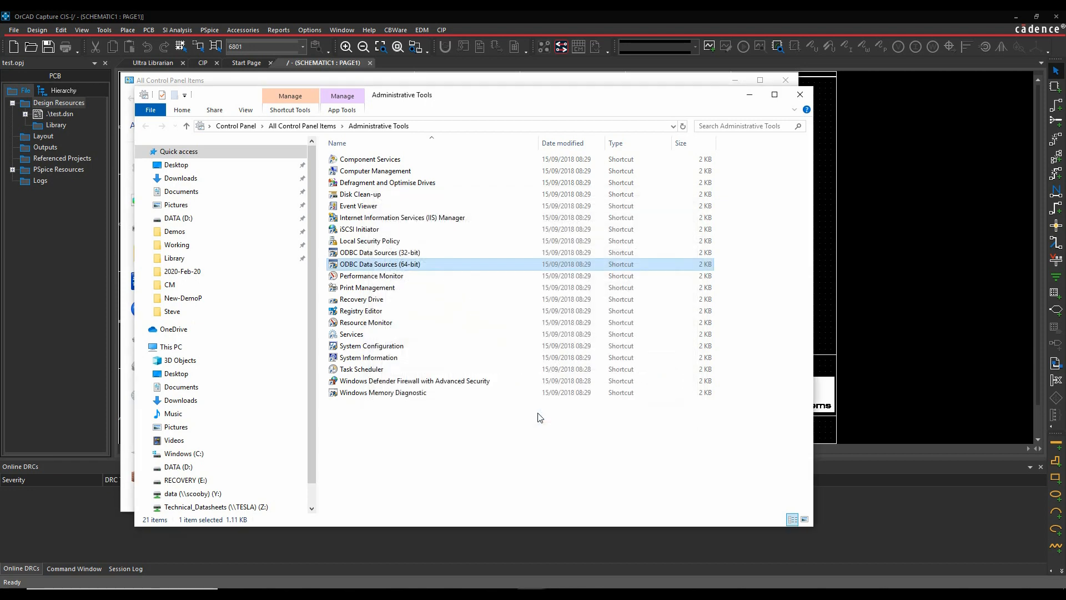
{"action": "left_click", "coordinate": [798, 97]}
{"action": "left_click", "coordinate": [786, 80]}
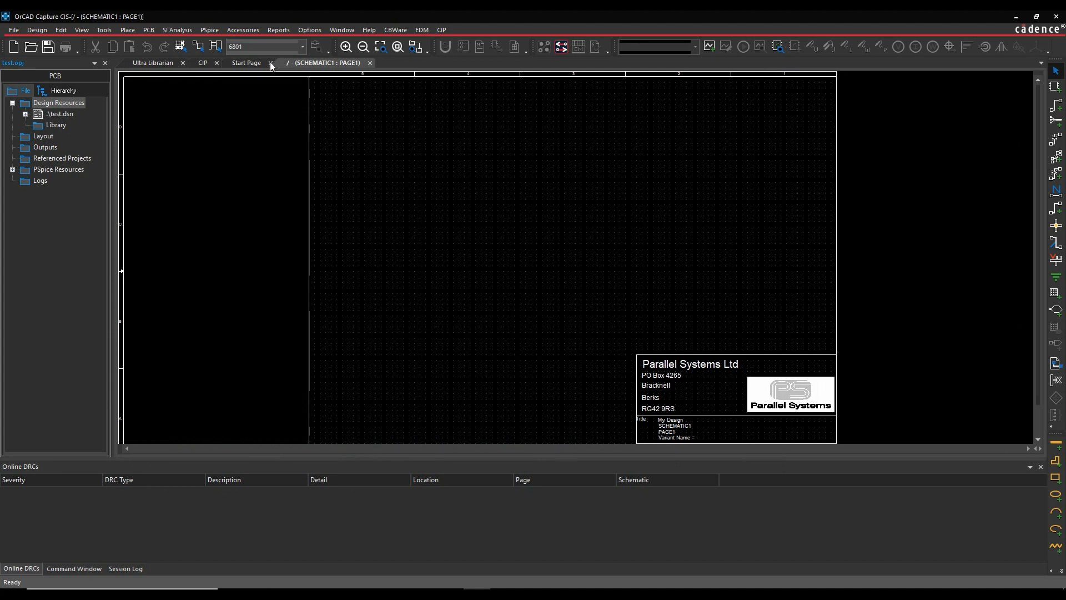
- In OrCAD Capture CIS, start a new CIS configuration file and choose MyDB as its data source
{"action": "left_click", "coordinate": [279, 29]}
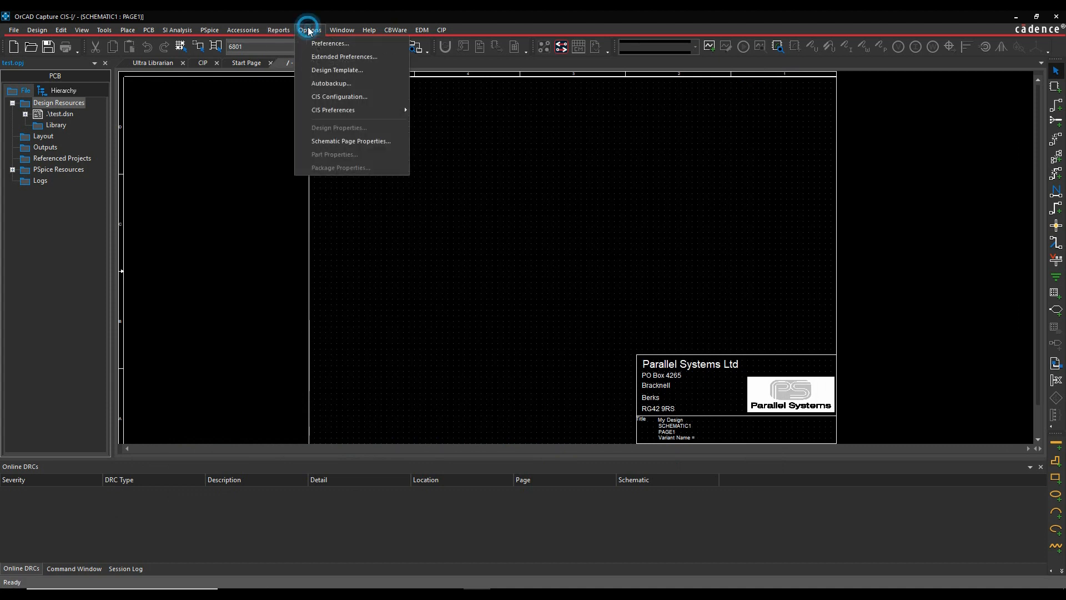
{"action": "left_click", "coordinate": [348, 98]}
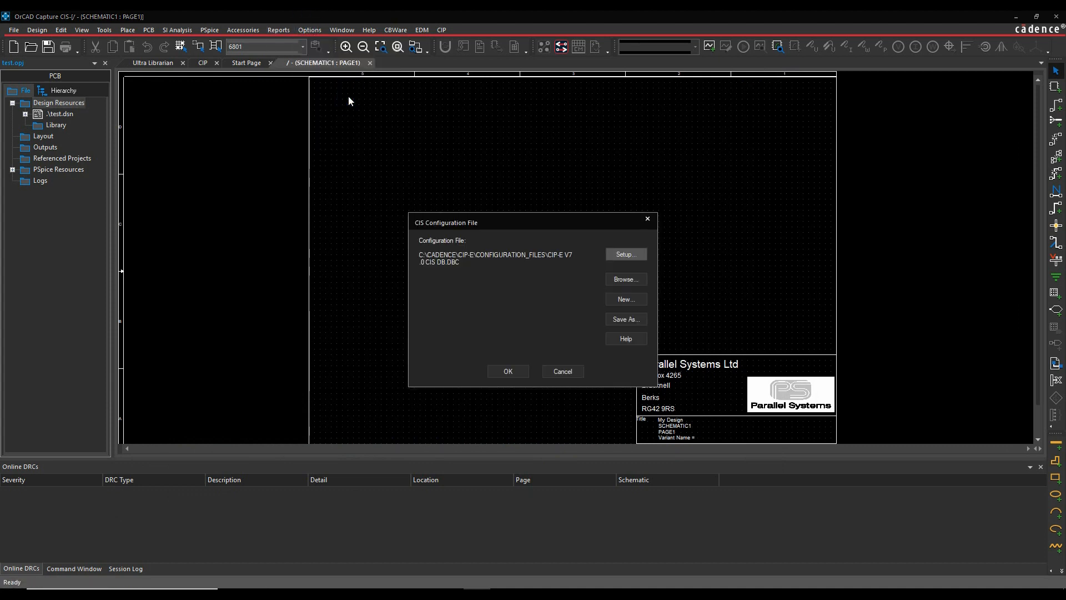
{"action": "left_click", "coordinate": [627, 301]}
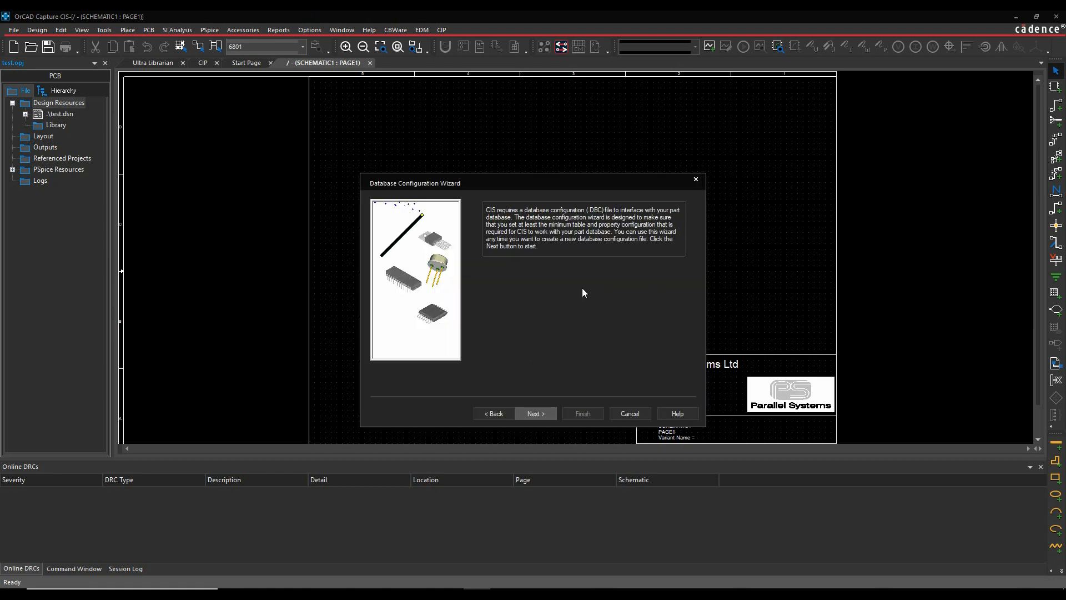
{"action": "left_click", "coordinate": [536, 414]}
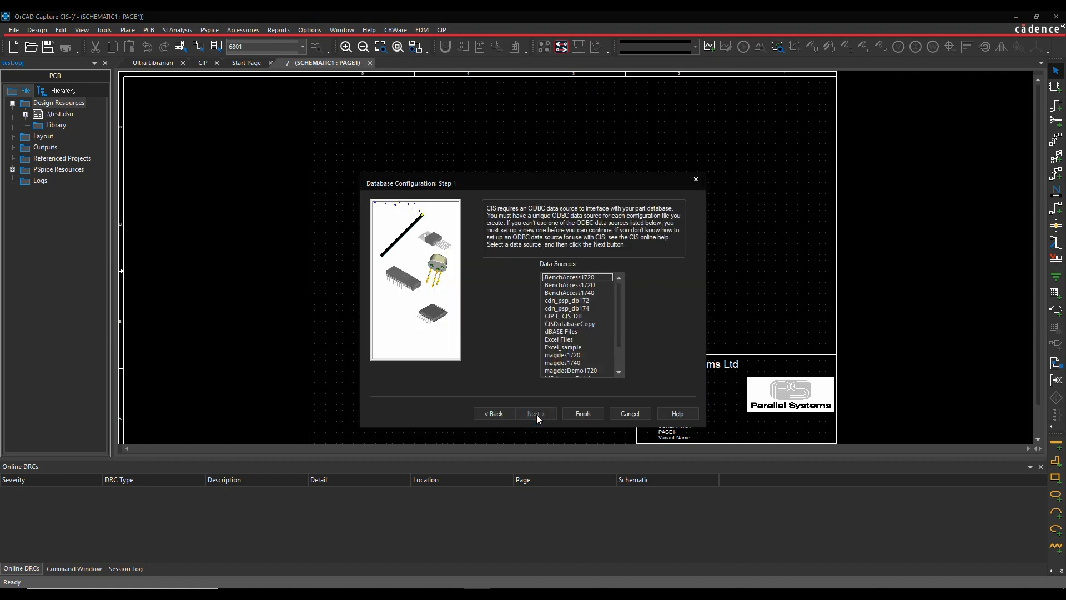
{"action": "left_click_drag", "start_coordinate": [618, 291], "coordinate": [622, 321]}
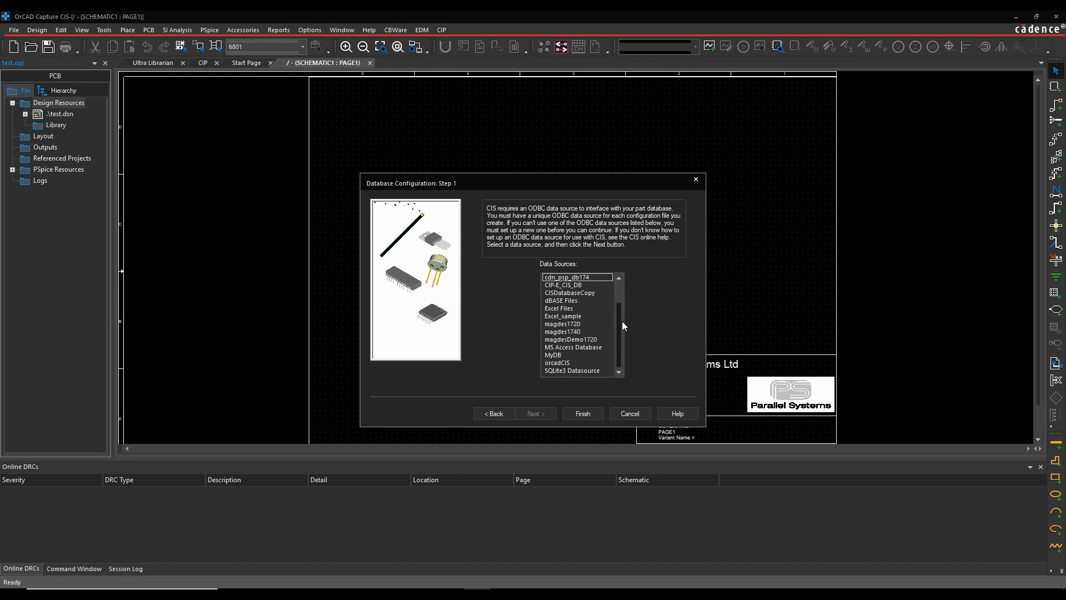
{"action": "left_click", "coordinate": [557, 354]}
{"action": "left_click", "coordinate": [537, 414]}
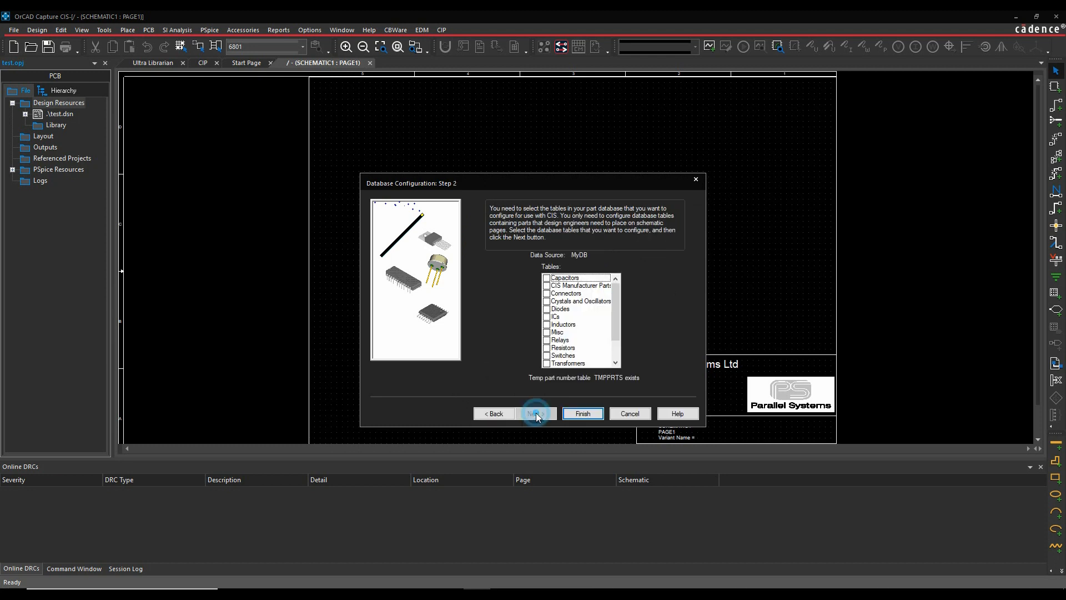
- Include the Capacitors, Diodes and ICs tables in the database configuration
{"action": "left_click_drag", "start_coordinate": [577, 182], "coordinate": [469, 114]}
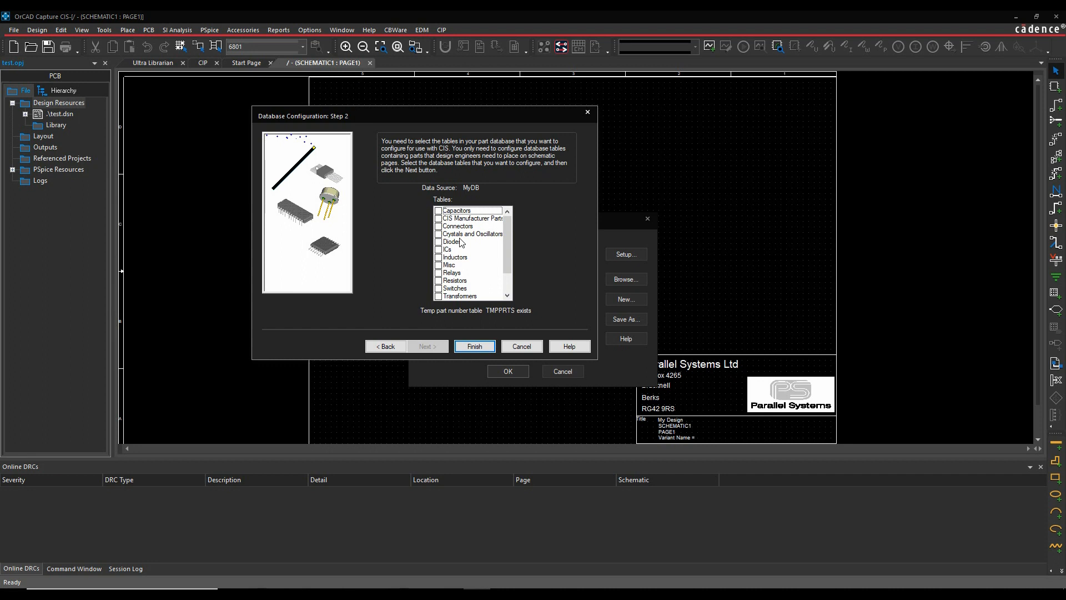
{"action": "left_click", "coordinate": [438, 210]}
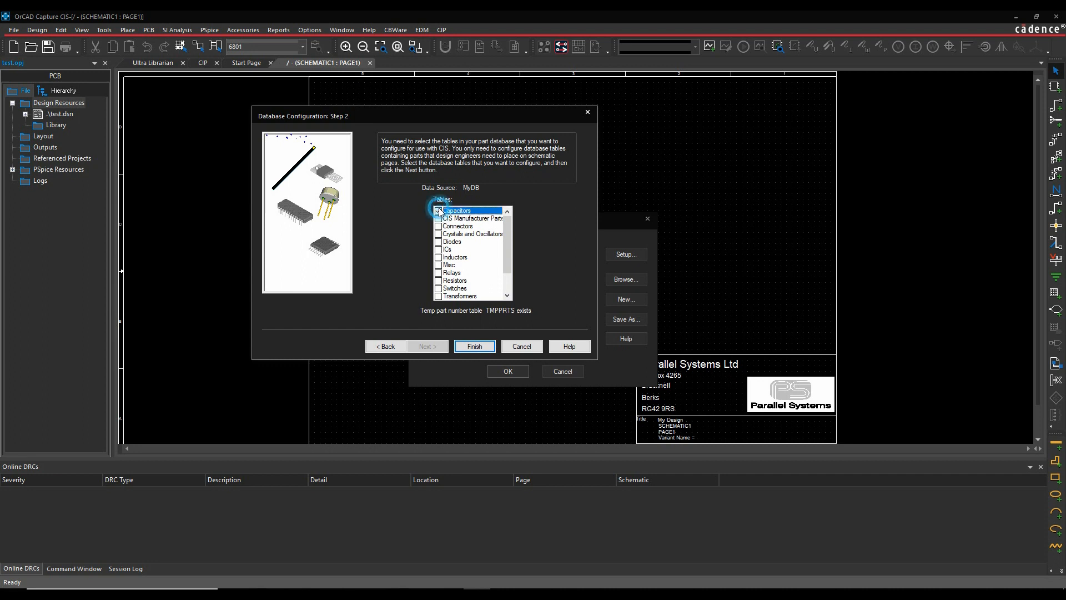
{"action": "left_click", "coordinate": [438, 242]}
{"action": "left_click", "coordinate": [438, 249]}
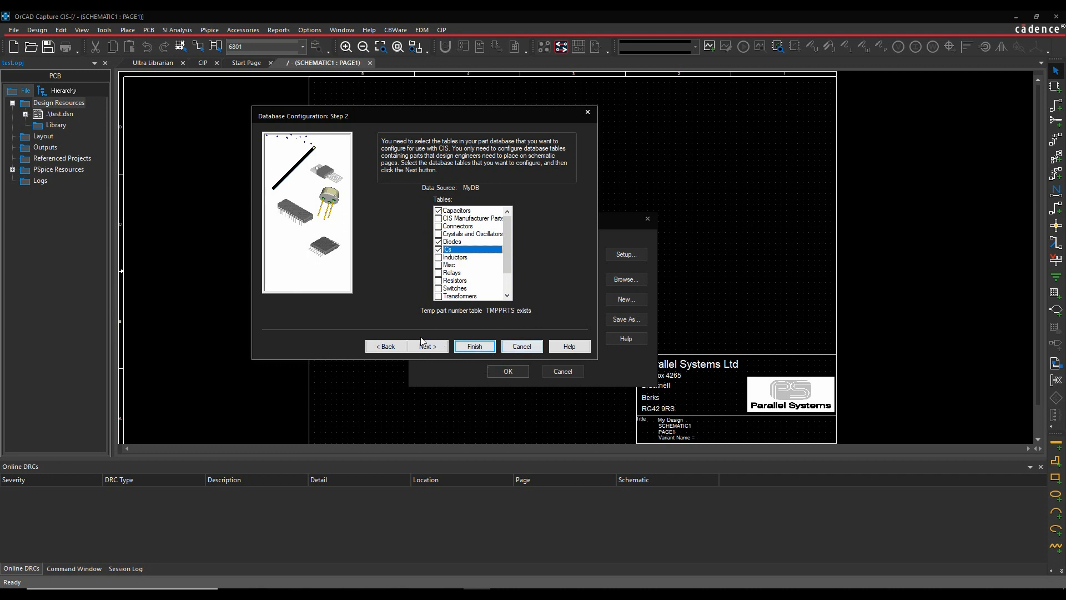
- Assign PART_NUMBER as the part number and Value as the value property for the Capacitors, Diodes and ICs tables
{"action": "left_click", "coordinate": [424, 346]}
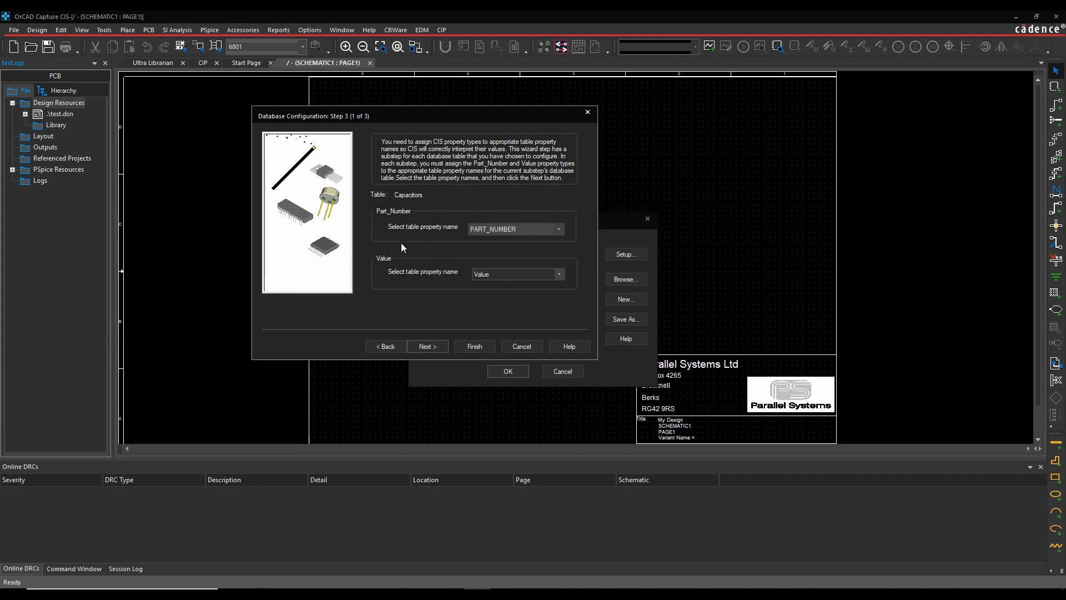
{"action": "left_click", "coordinate": [515, 230]}
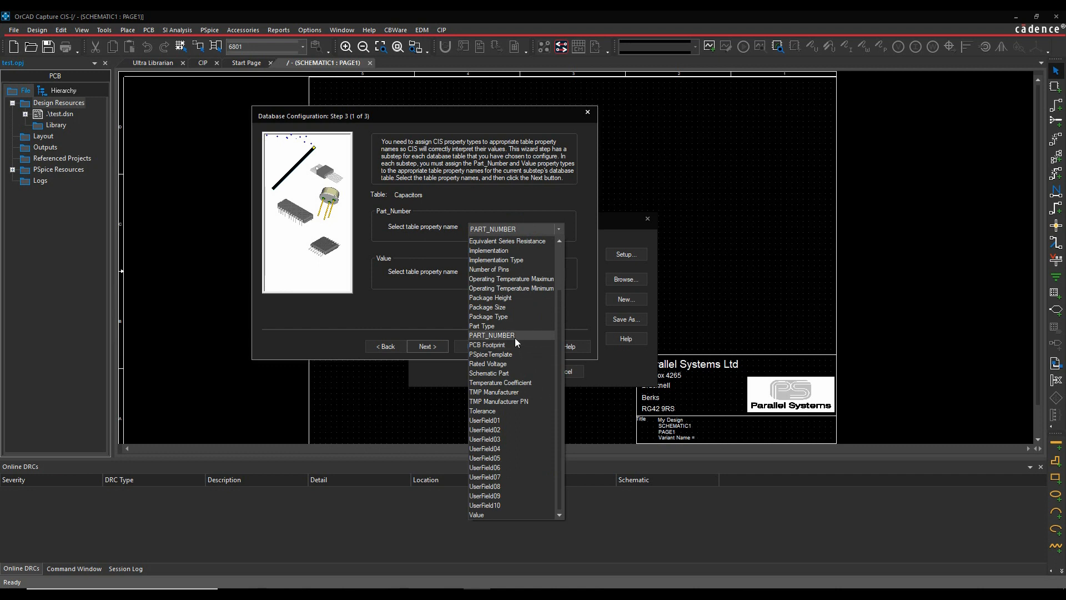
{"action": "left_click", "coordinate": [515, 336]}
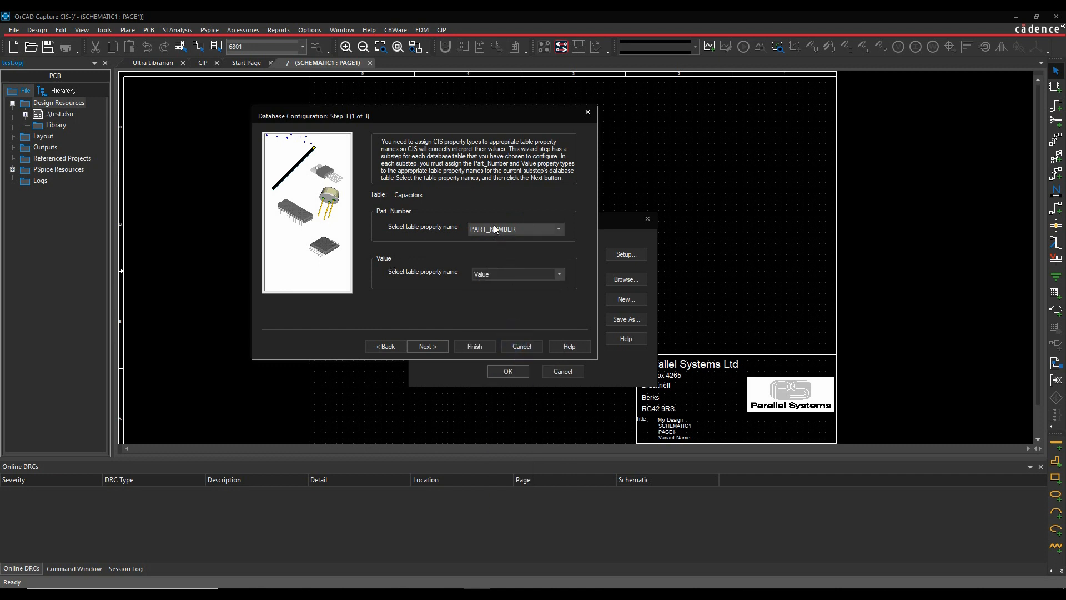
{"action": "left_click", "coordinate": [425, 346]}
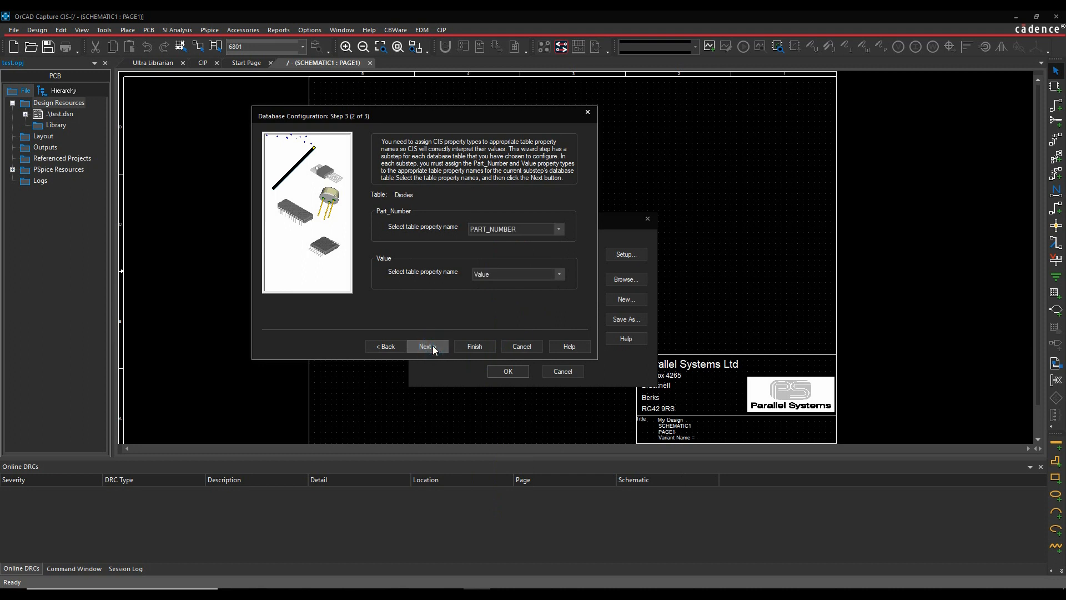
{"action": "left_click", "coordinate": [427, 346]}
{"action": "left_click", "coordinate": [427, 346]}
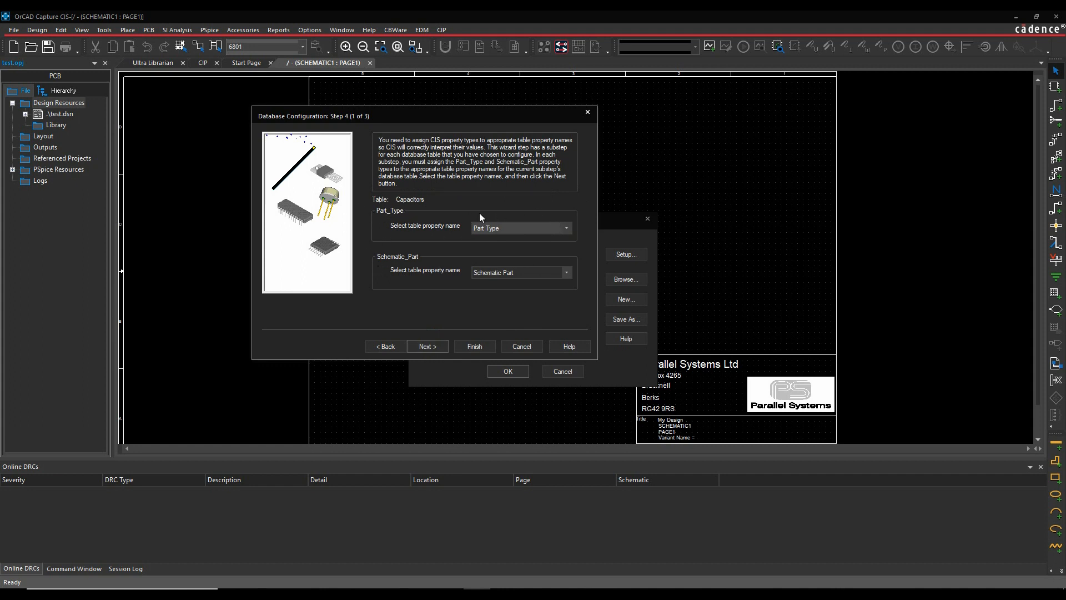
- Accept Part Type and Schematic Part as the part type and schematic part properties for all three tables
{"action": "left_click", "coordinate": [428, 345]}
{"action": "left_click", "coordinate": [429, 345]}
{"action": "left_click", "coordinate": [429, 346]}
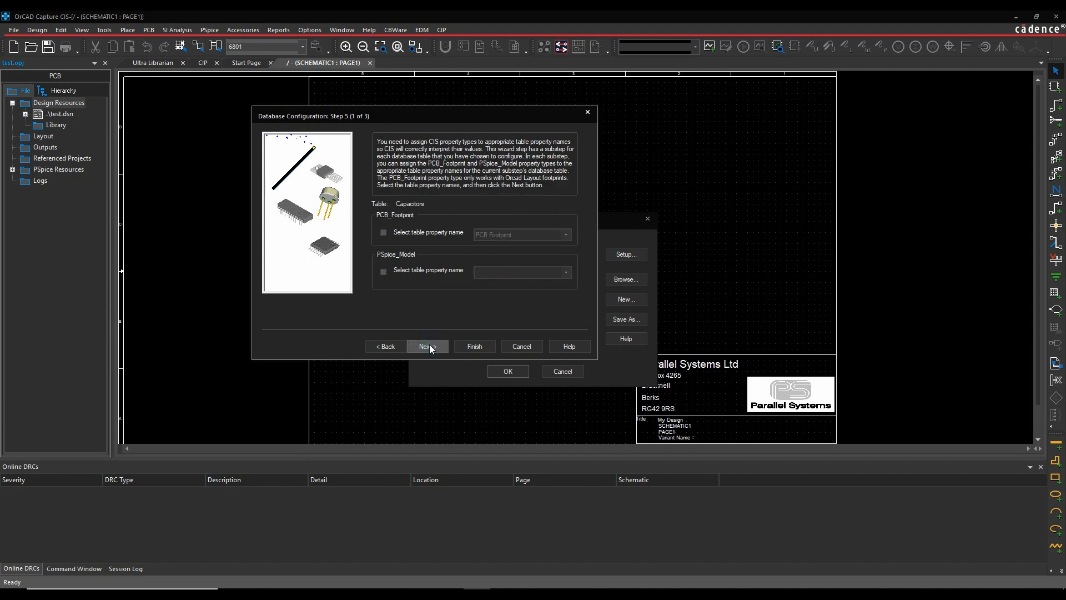
- Enable the PCB Footprint property and PSpiceTemplate as the PSpice model property for Capacitors, and carry the assignments through Diodes and ICs
{"action": "left_click", "coordinate": [383, 232]}
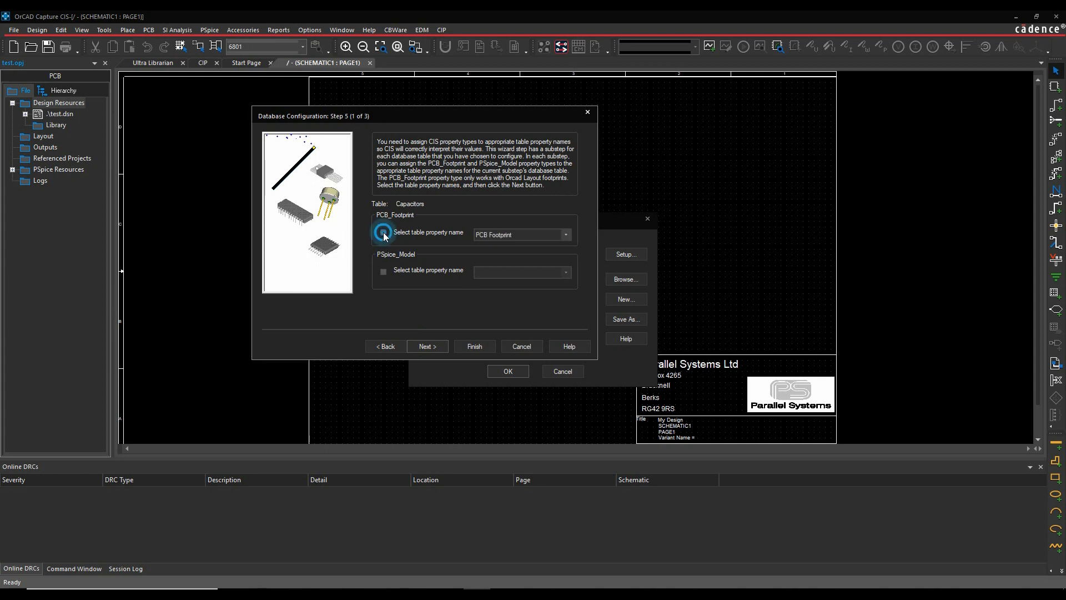
{"action": "left_click", "coordinate": [384, 272]}
{"action": "left_click", "coordinate": [525, 273]}
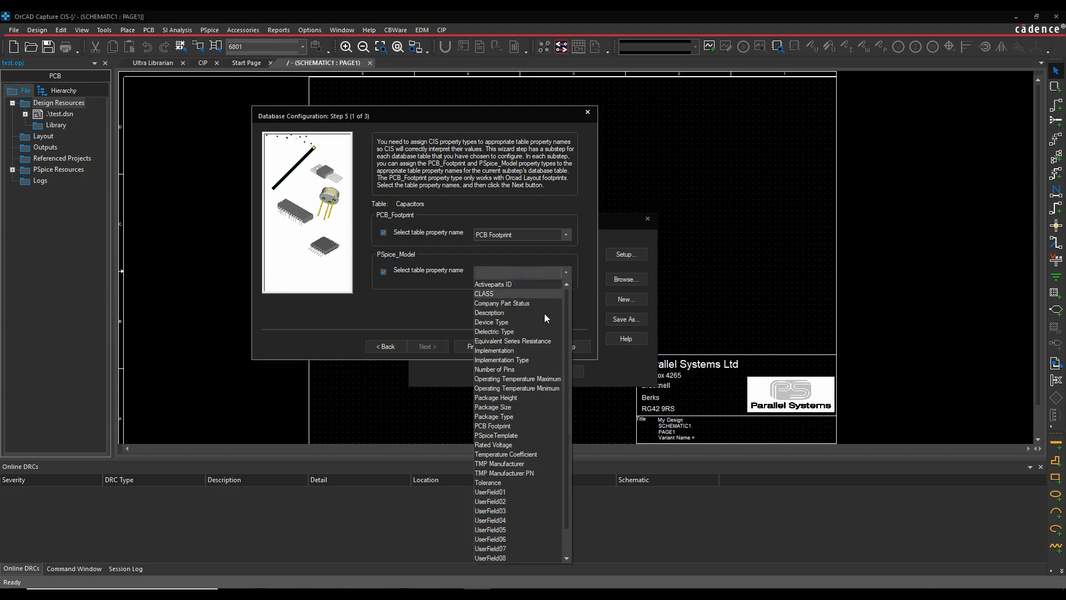
{"action": "left_click", "coordinate": [508, 435]}
{"action": "left_click", "coordinate": [428, 346]}
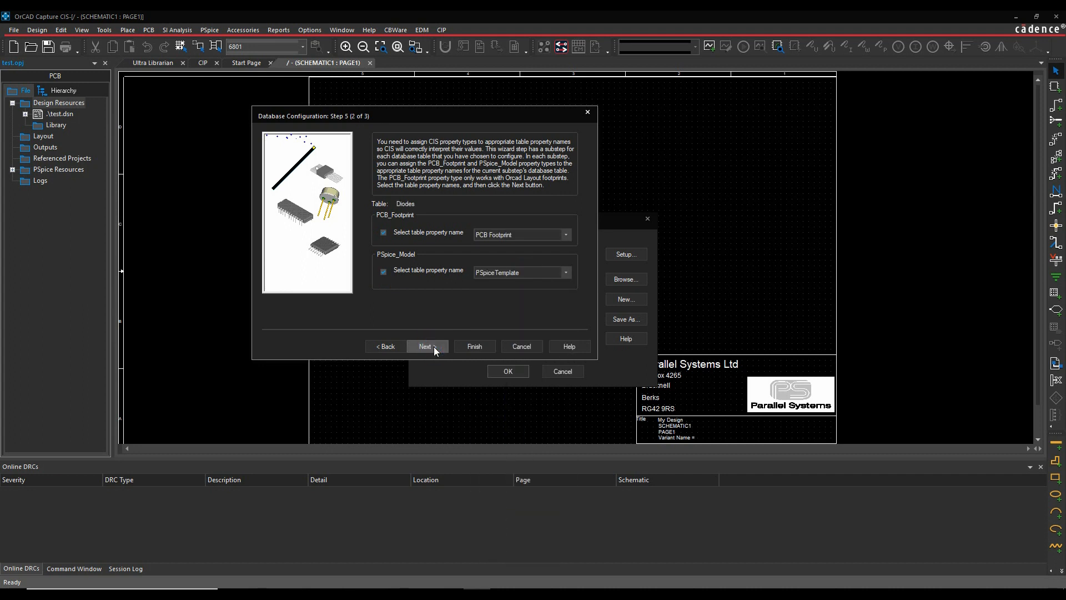
{"action": "left_click", "coordinate": [427, 346]}
{"action": "left_click", "coordinate": [434, 346]}
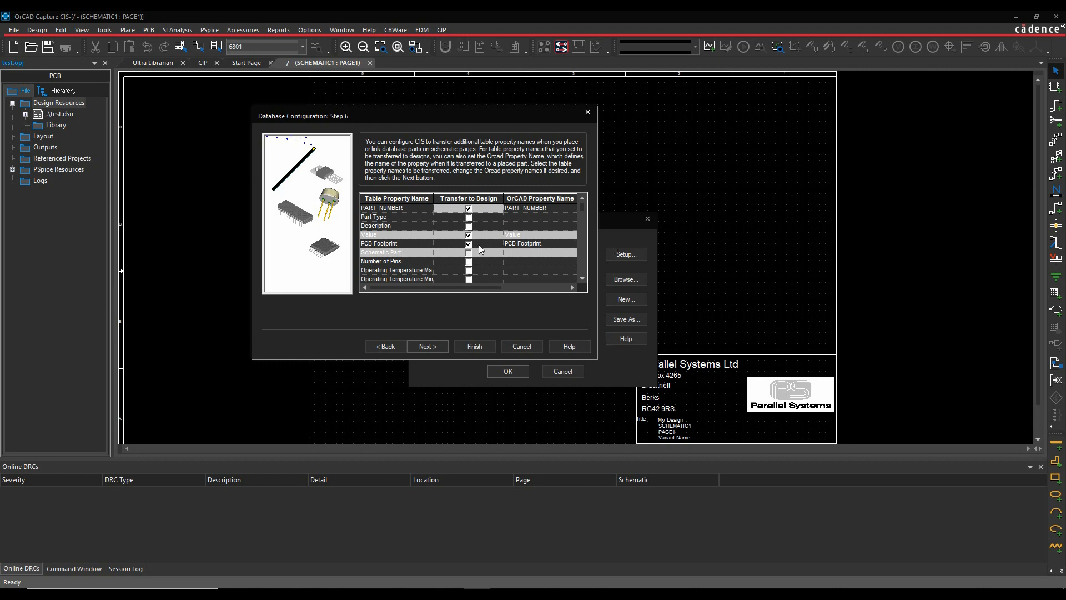
- Include Description in the properties transferred to the design, accept the remaining defaults with Value as keyed property, and finish the wizard
{"action": "left_click", "coordinate": [468, 226]}
{"action": "left_click", "coordinate": [430, 347]}
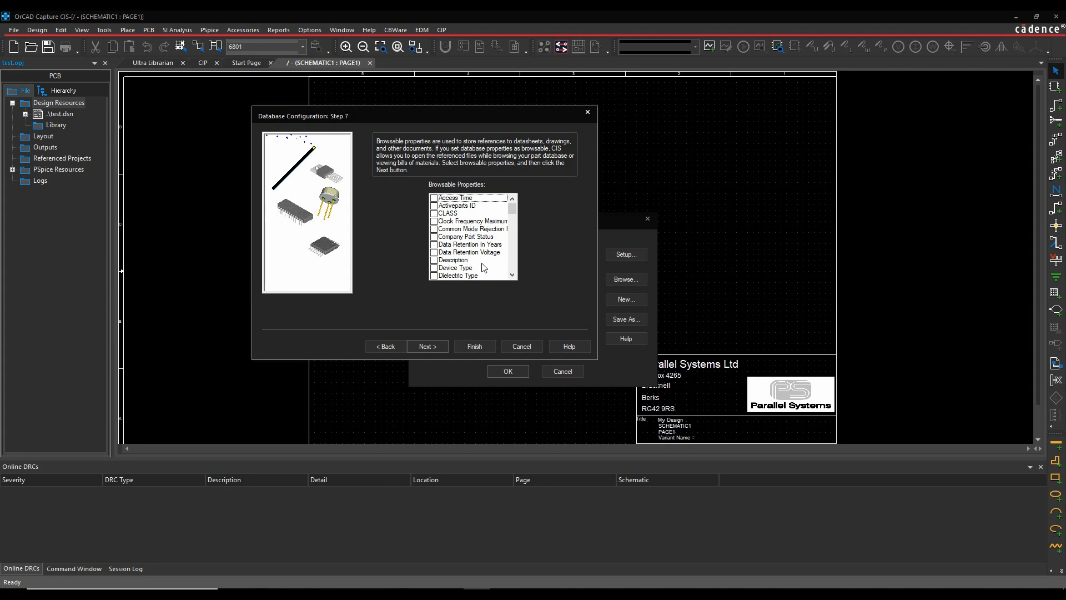
{"action": "left_click", "coordinate": [429, 347]}
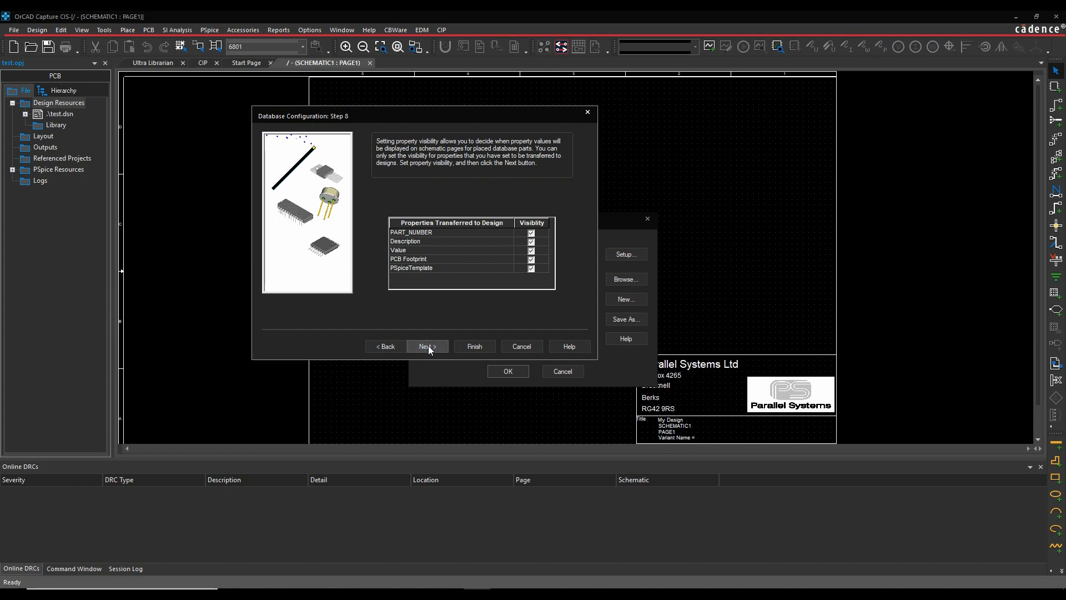
{"action": "left_click", "coordinate": [429, 346]}
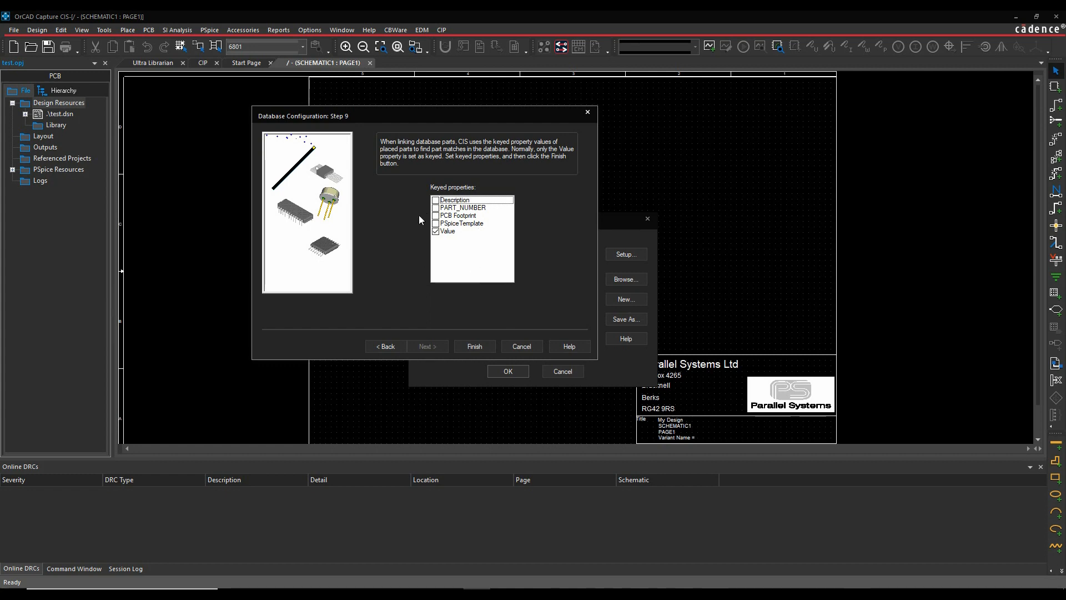
{"action": "left_click", "coordinate": [474, 345]}
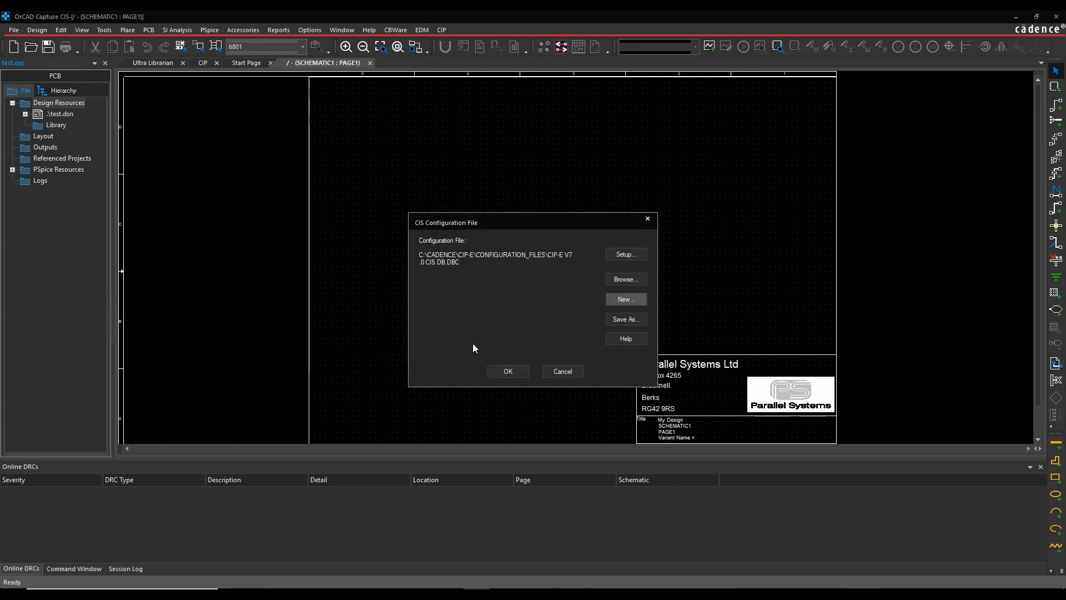
- Enlarge the Configure Database window and widen the Table Property Name and OrCAD Property Name columns
{"action": "left_click", "coordinate": [489, 366]}
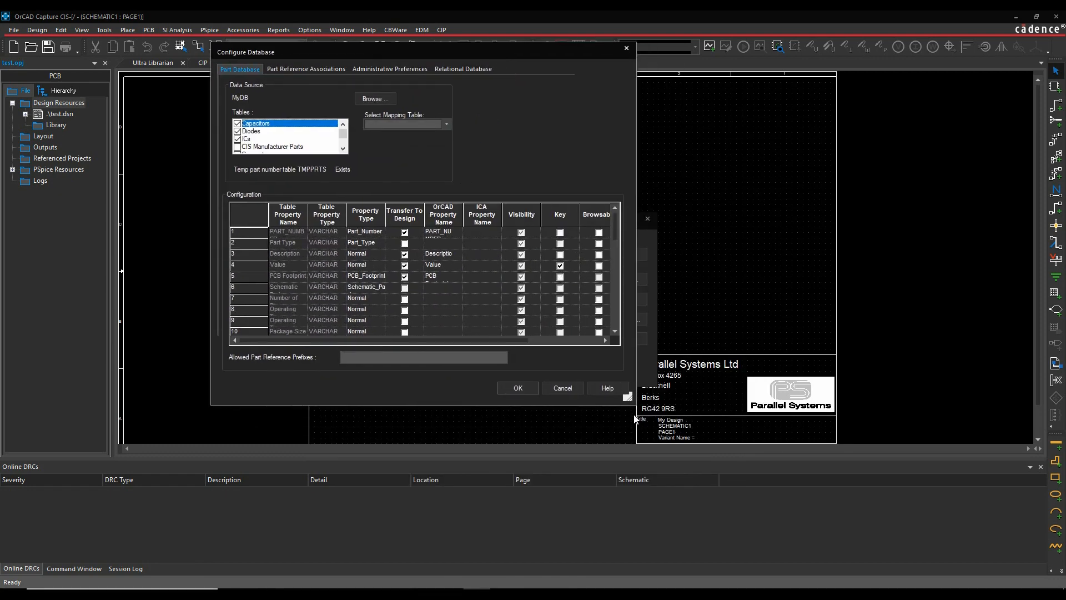
{"action": "left_click_drag", "start_coordinate": [631, 399], "coordinate": [797, 486]}
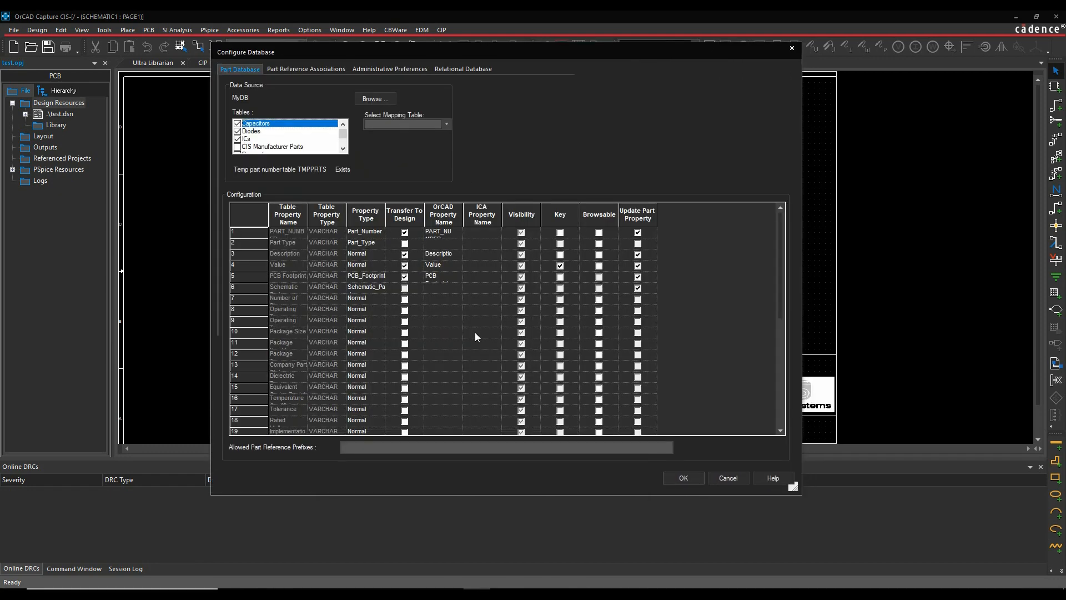
{"action": "left_click_drag", "start_coordinate": [307, 213], "coordinate": [342, 212]}
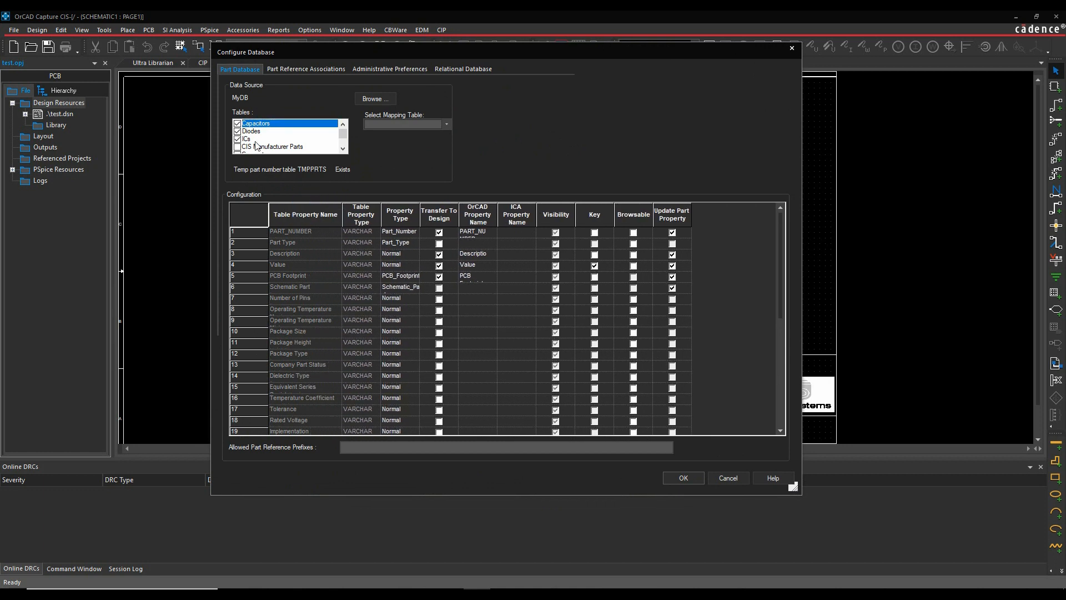
{"action": "double_click", "coordinate": [497, 212]}
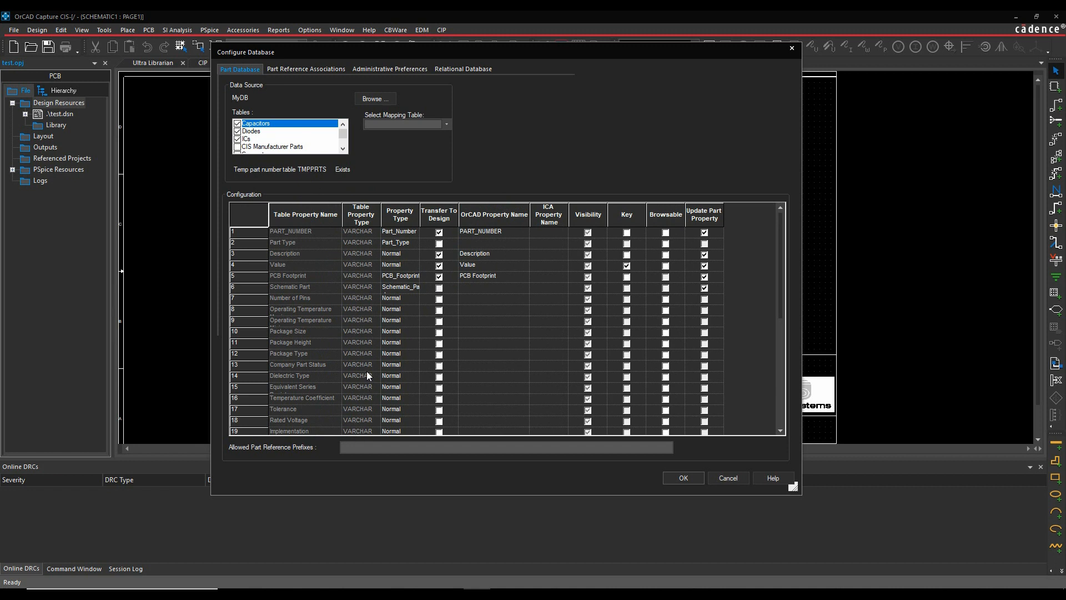
- In the administrative preferences, set the design variants' Part Not Present Display Value to "Not Fitted"
{"action": "left_click", "coordinate": [400, 70]}
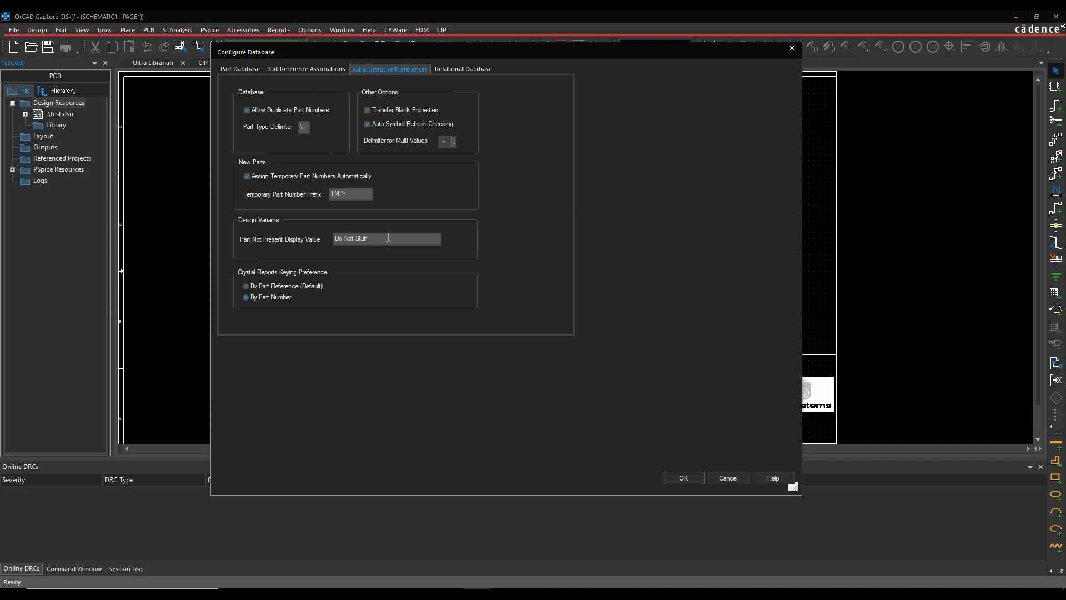
{"action": "double_click", "coordinate": [388, 237]}
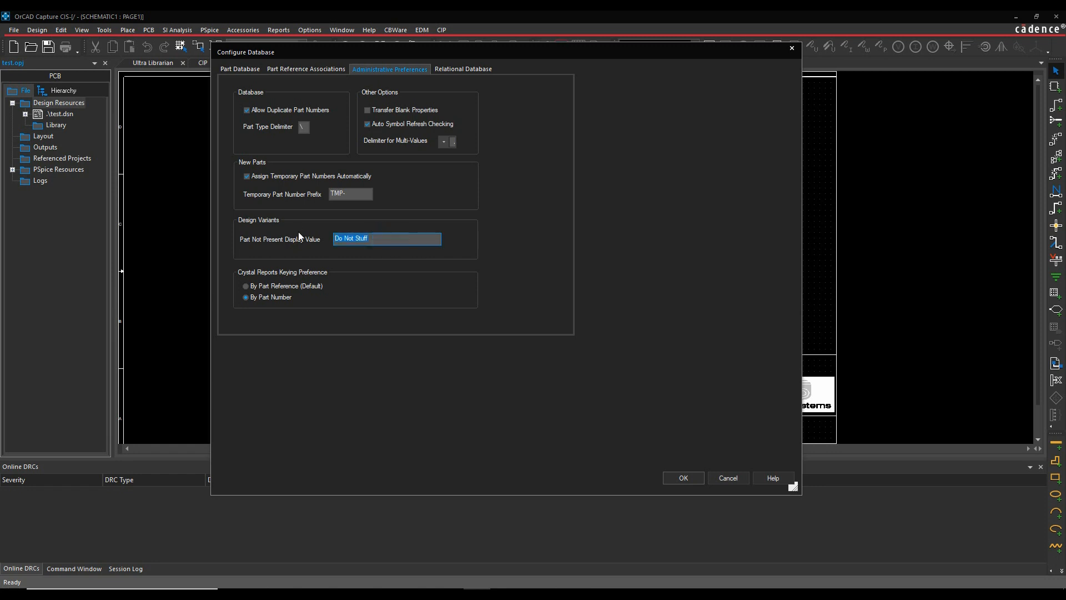
{"action": "type", "text": "Not Fitted"}
- In the relational database settings, set PART_NUMBER as the primary key for the Capacitors, Diodes and ICs tables
{"action": "left_click", "coordinate": [464, 69]}
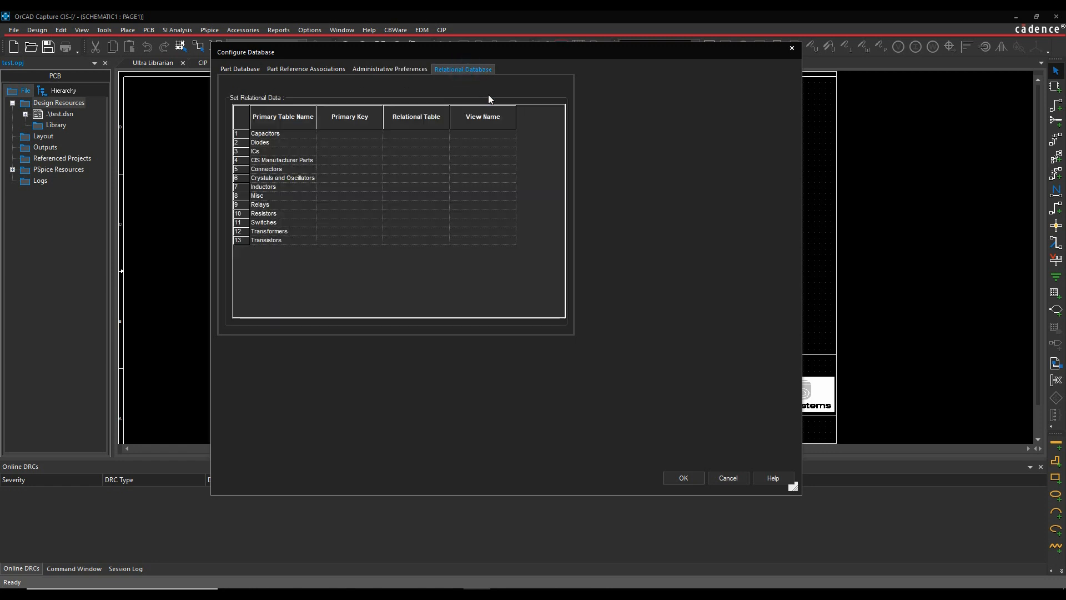
{"action": "left_click", "coordinate": [348, 133]}
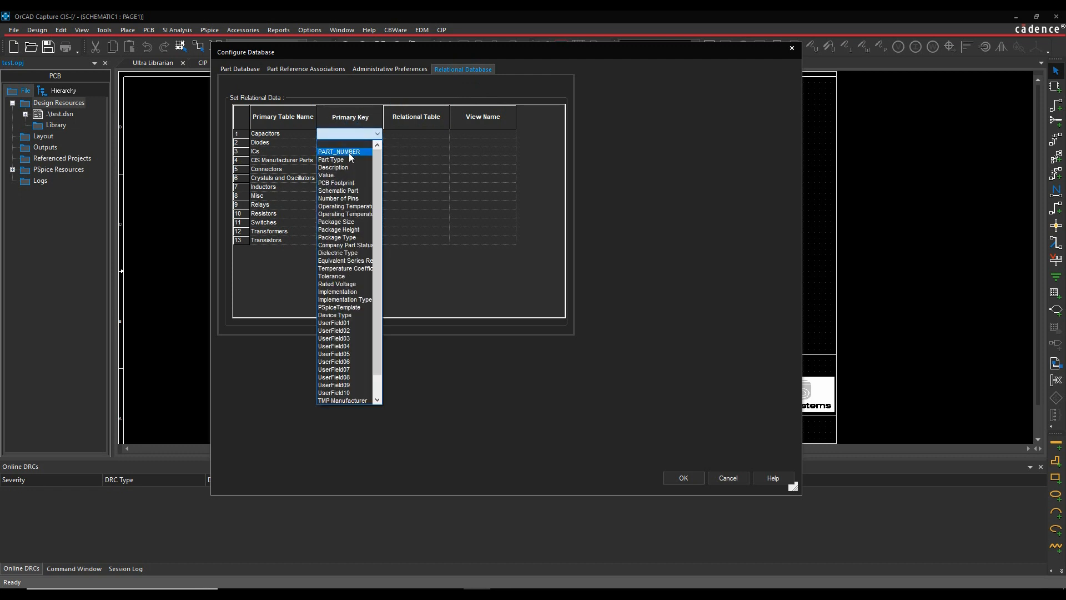
{"action": "left_click", "coordinate": [348, 152]}
{"action": "left_click", "coordinate": [349, 144]}
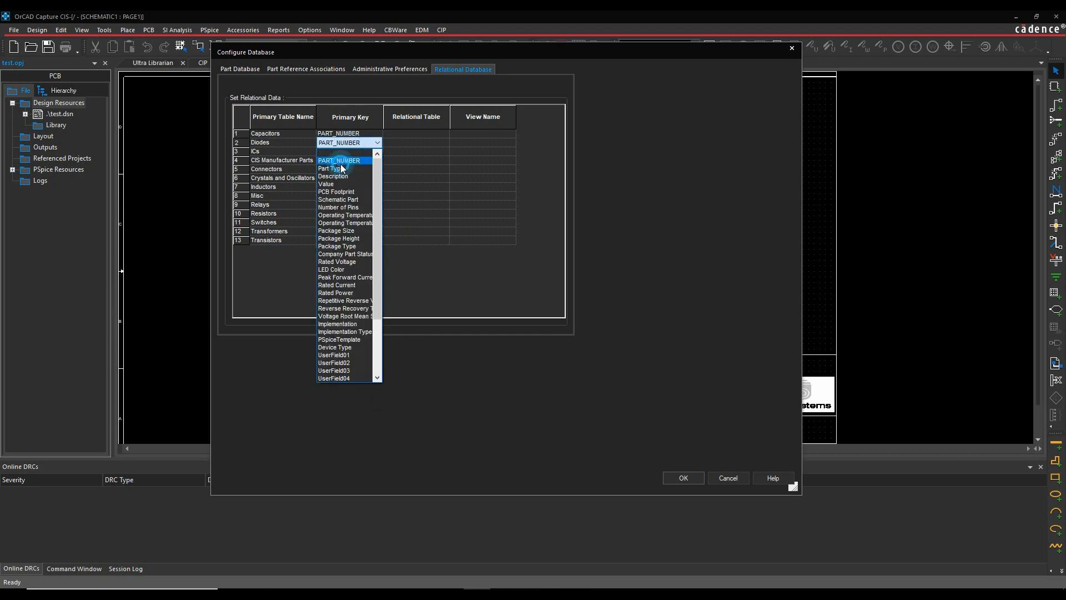
{"action": "left_click", "coordinate": [339, 161]}
{"action": "left_click", "coordinate": [339, 151]}
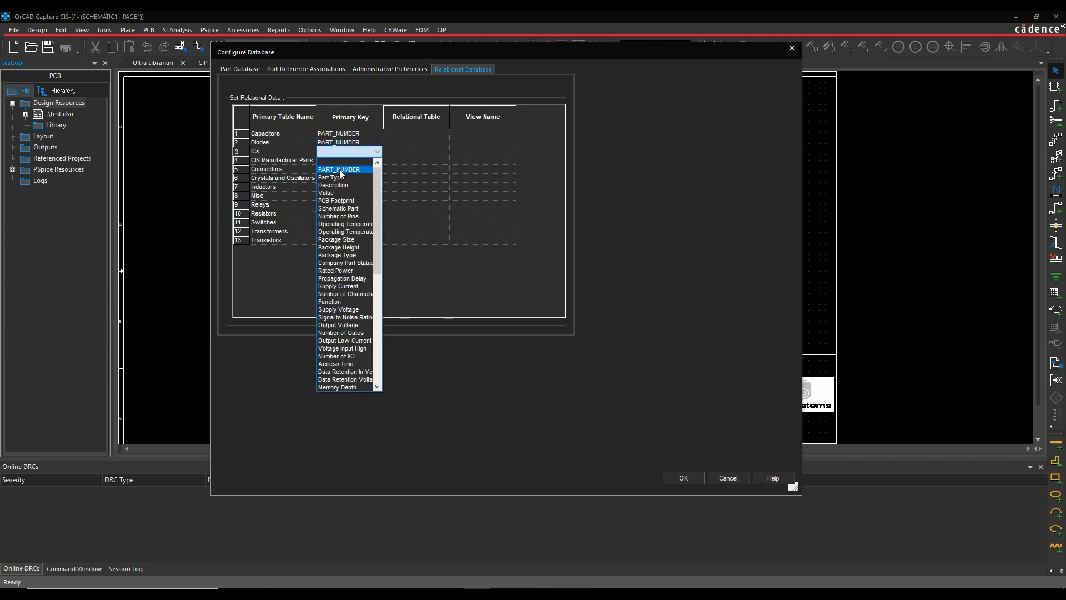
{"action": "left_click", "coordinate": [339, 169]}
- Link Capacitors, Diodes and ICs to the CIS Manufacturer Parts relational table and accept the database configuration
{"action": "left_click", "coordinate": [400, 133]}
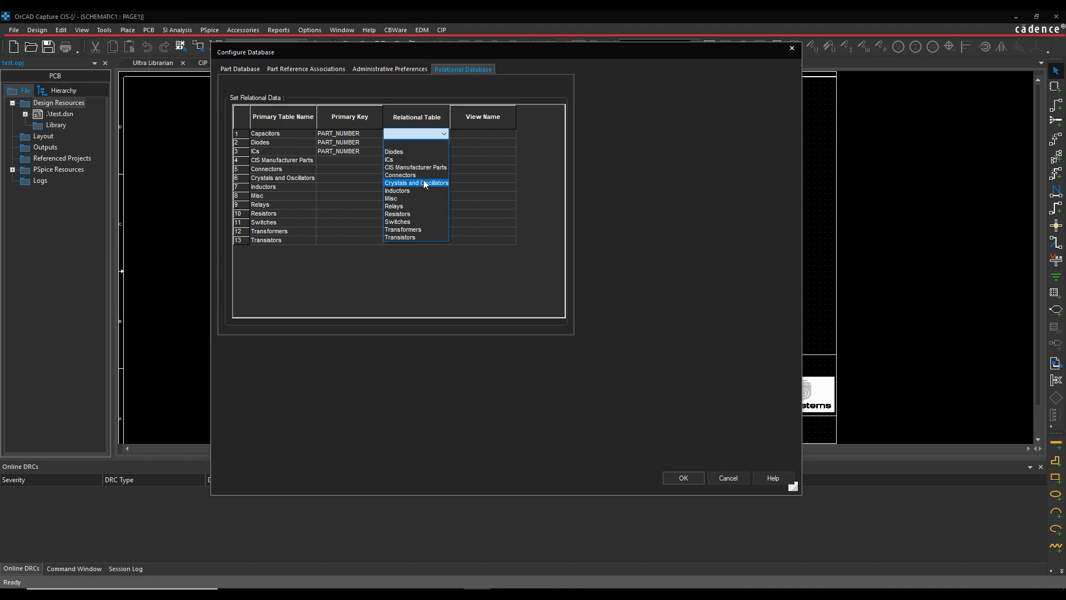
{"action": "left_click", "coordinate": [422, 167]}
{"action": "left_click", "coordinate": [404, 143]}
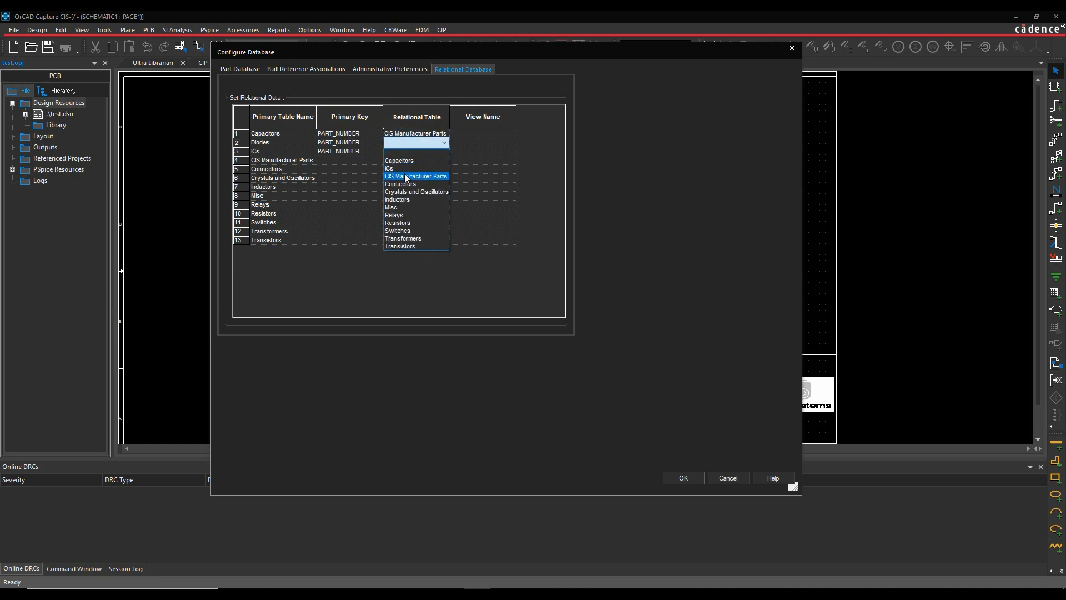
{"action": "left_click", "coordinate": [406, 178]}
{"action": "left_click", "coordinate": [401, 152]}
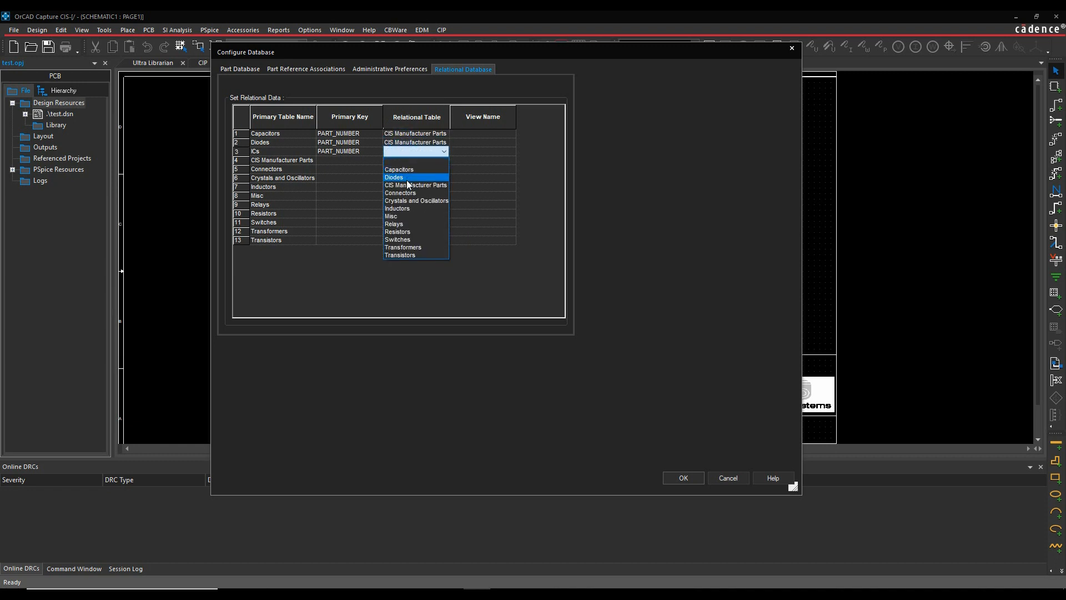
{"action": "left_click", "coordinate": [409, 185]}
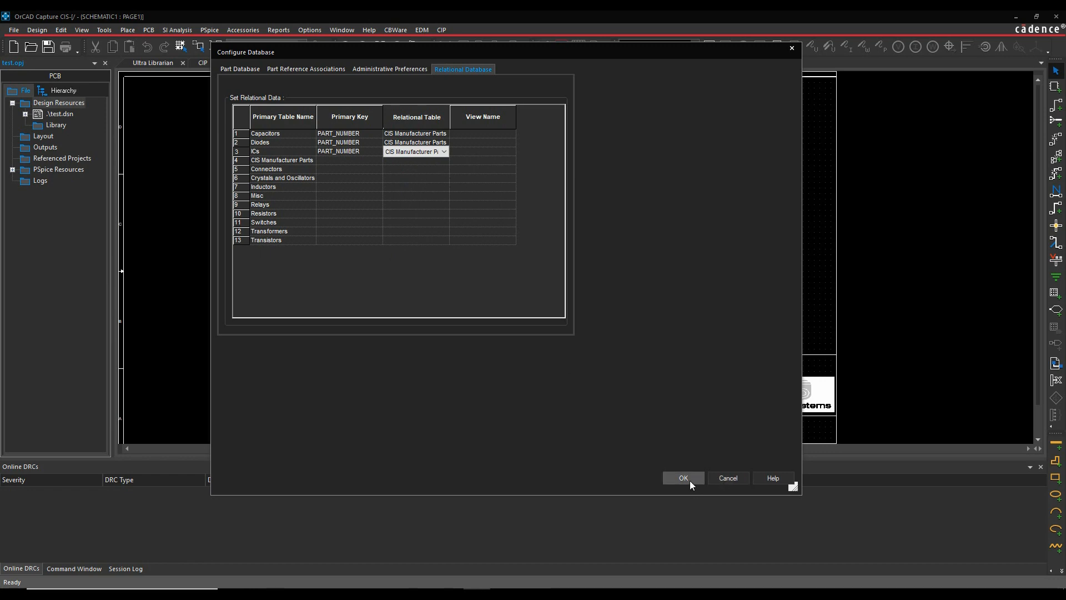
{"action": "left_click", "coordinate": [686, 479]}
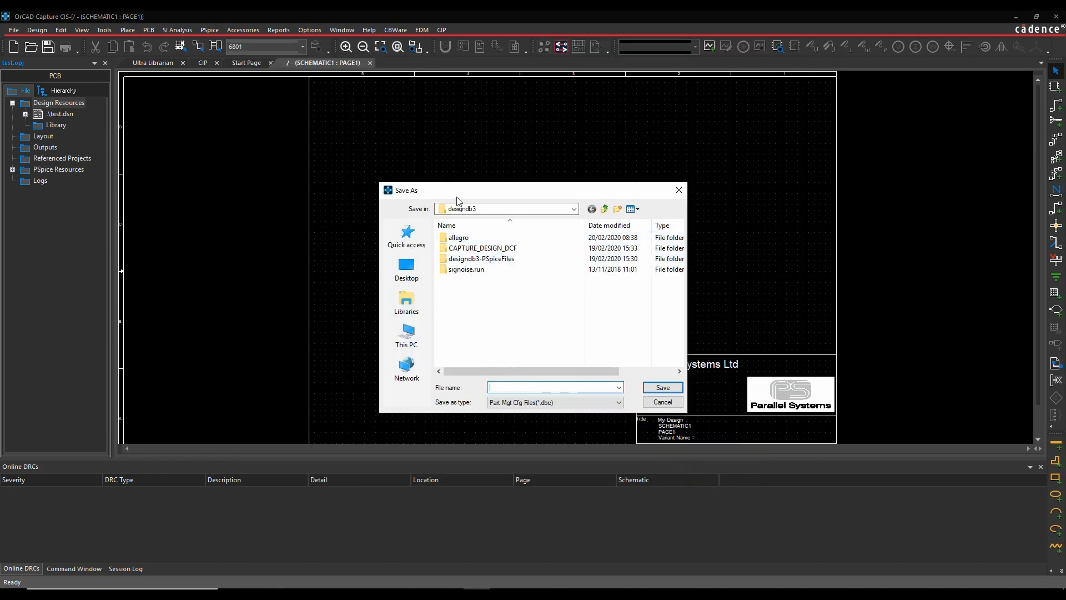
- Choose the Working\CISQuickStart folder on drive D as the save location for the configuration file
{"action": "left_click", "coordinate": [574, 209]}
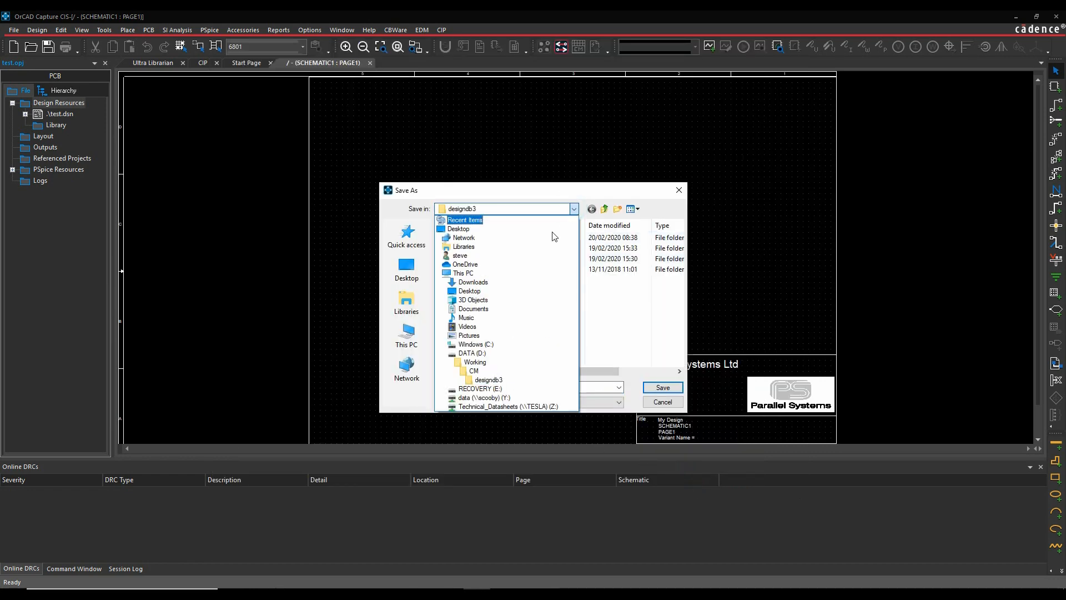
{"action": "left_click", "coordinate": [472, 353]}
{"action": "double_click", "coordinate": [456, 250]}
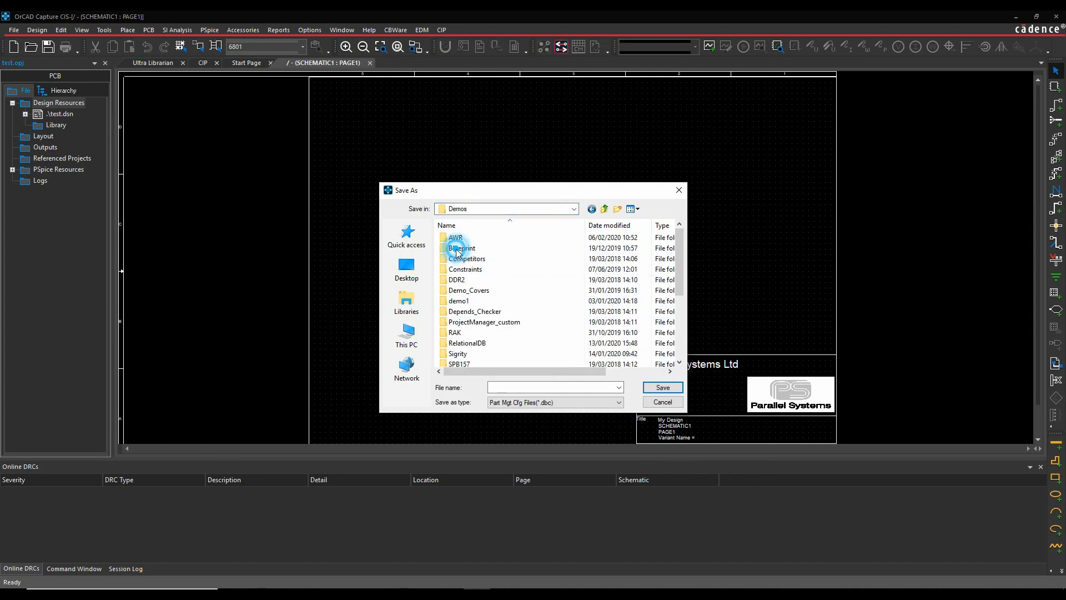
{"action": "left_click", "coordinate": [605, 209]}
{"action": "scroll", "coordinate": [514, 304], "scroll_direction": "down", "scroll_amount": 1}
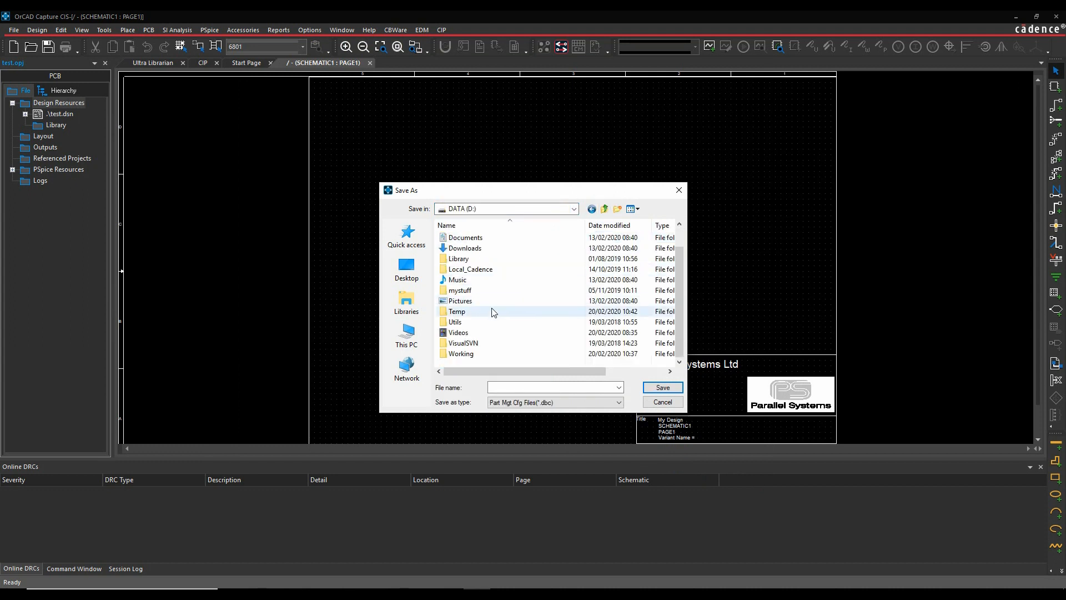
{"action": "double_click", "coordinate": [459, 354]}
{"action": "left_click", "coordinate": [465, 250]}
{"action": "double_click", "coordinate": [465, 254]}
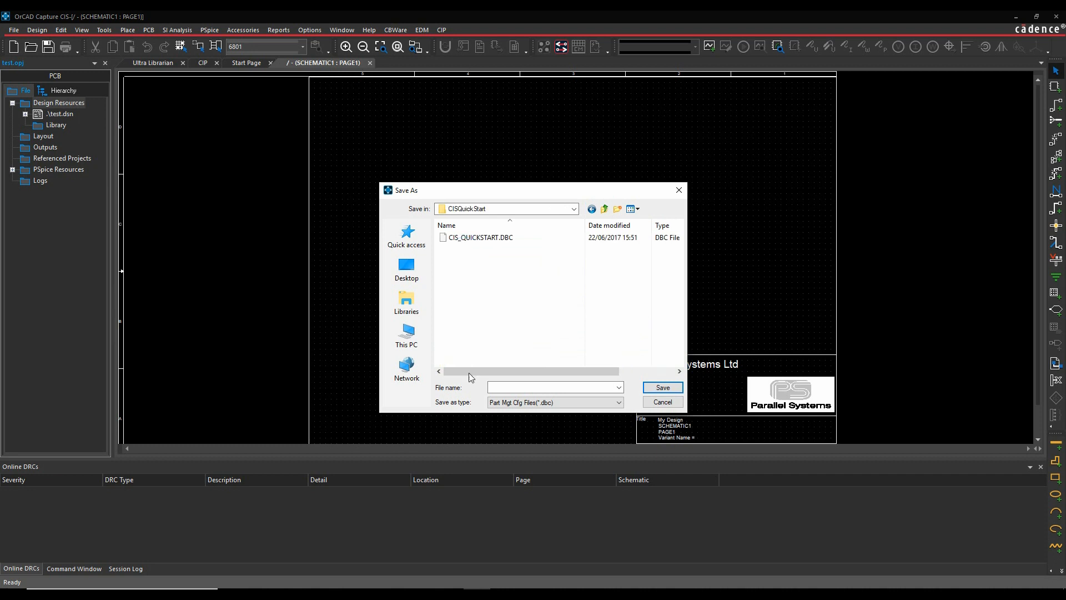
- Save the configuration file as MyDB and confirm it as the CIS configuration file for the design
{"action": "left_click", "coordinate": [498, 388]}
{"action": "type", "text": "MyDB"}
{"action": "left_click", "coordinate": [658, 387]}
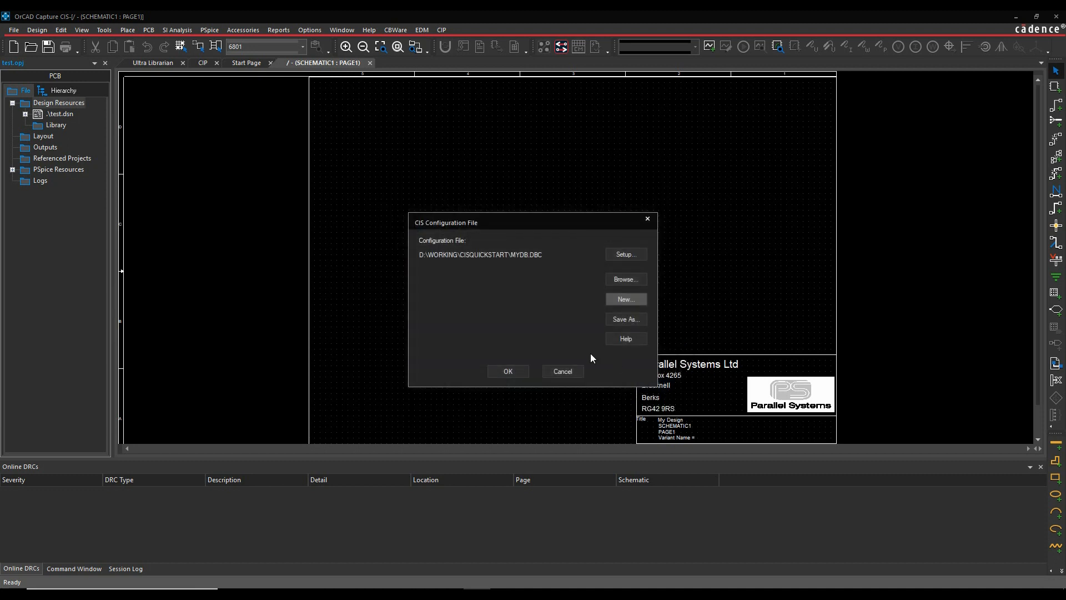
{"action": "left_click", "coordinate": [511, 378]}
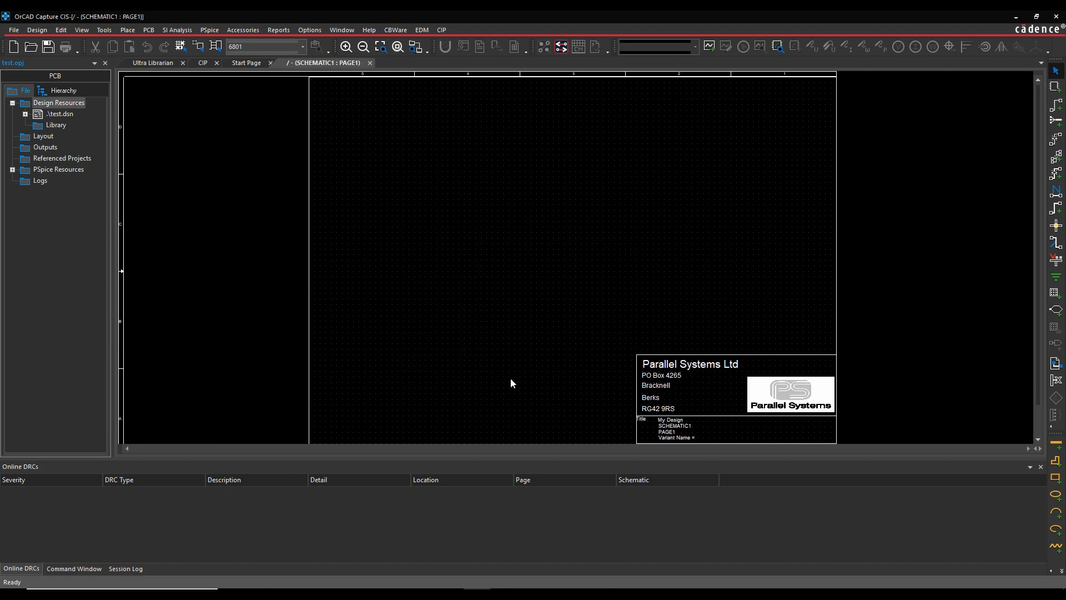
- Start placing a database part and browse MyDB to the 0603 parts under Capacitors, EMA, Ceramic, SMD
{"action": "left_click", "coordinate": [448, 222]}
{"action": "left_click", "coordinate": [132, 32]}
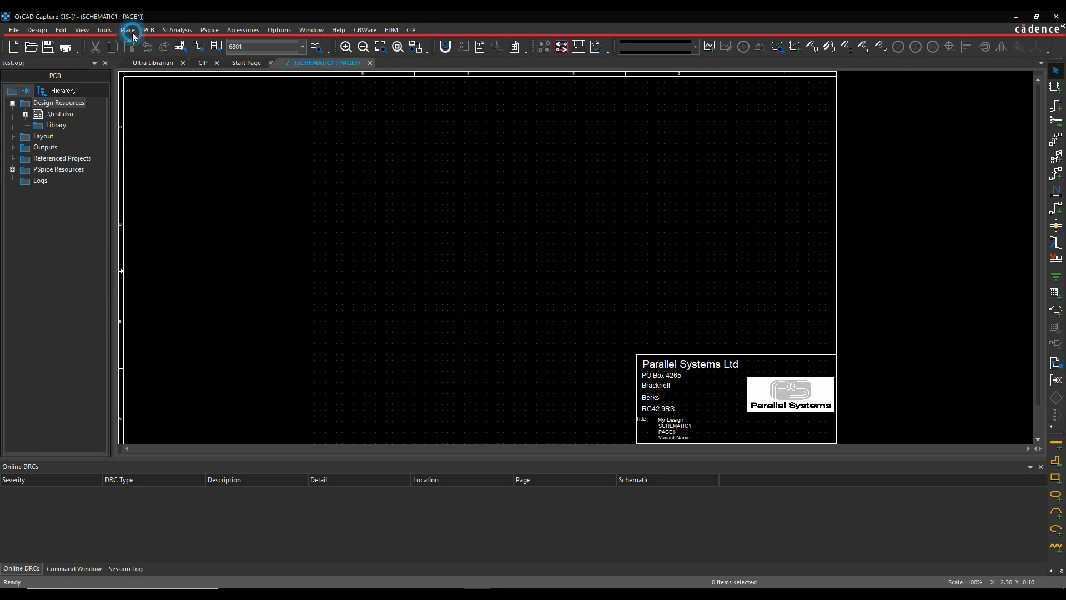
{"action": "left_click", "coordinate": [147, 86]}
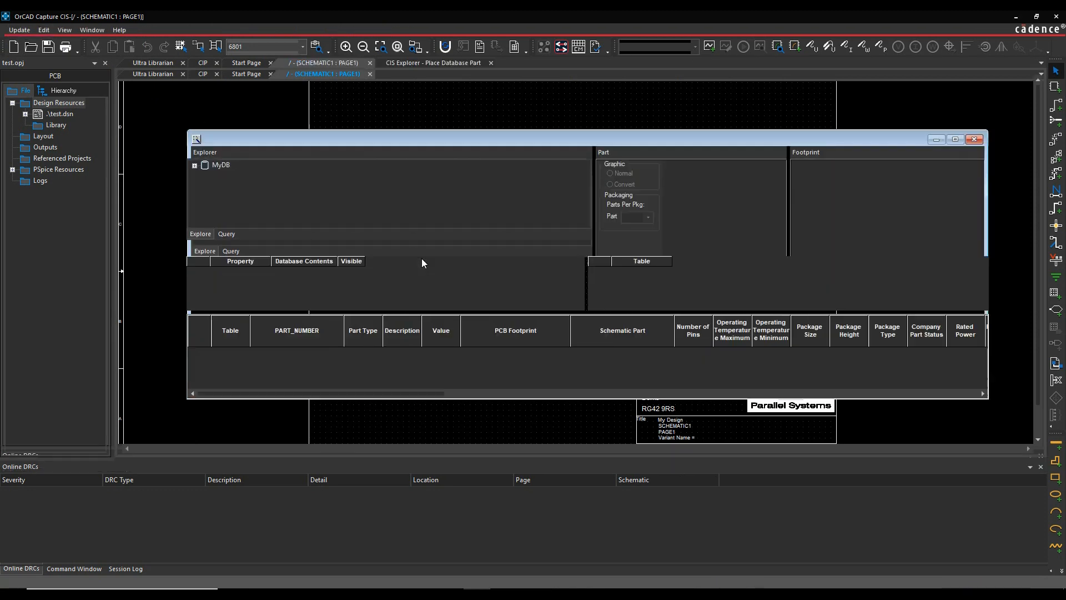
{"action": "left_click", "coordinate": [125, 107]}
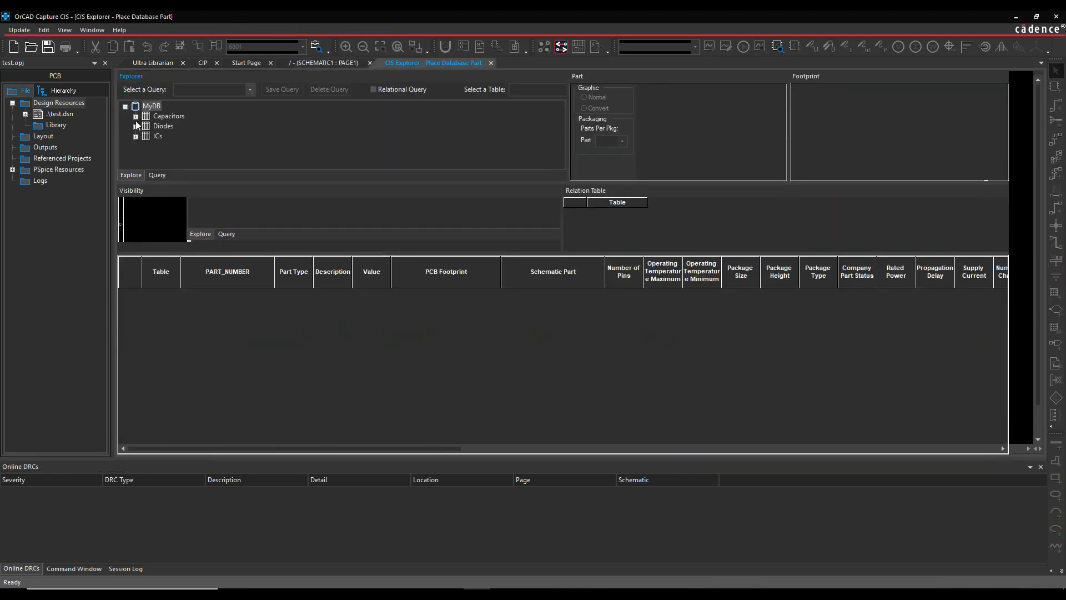
{"action": "left_click", "coordinate": [136, 116]}
{"action": "left_click", "coordinate": [146, 127]}
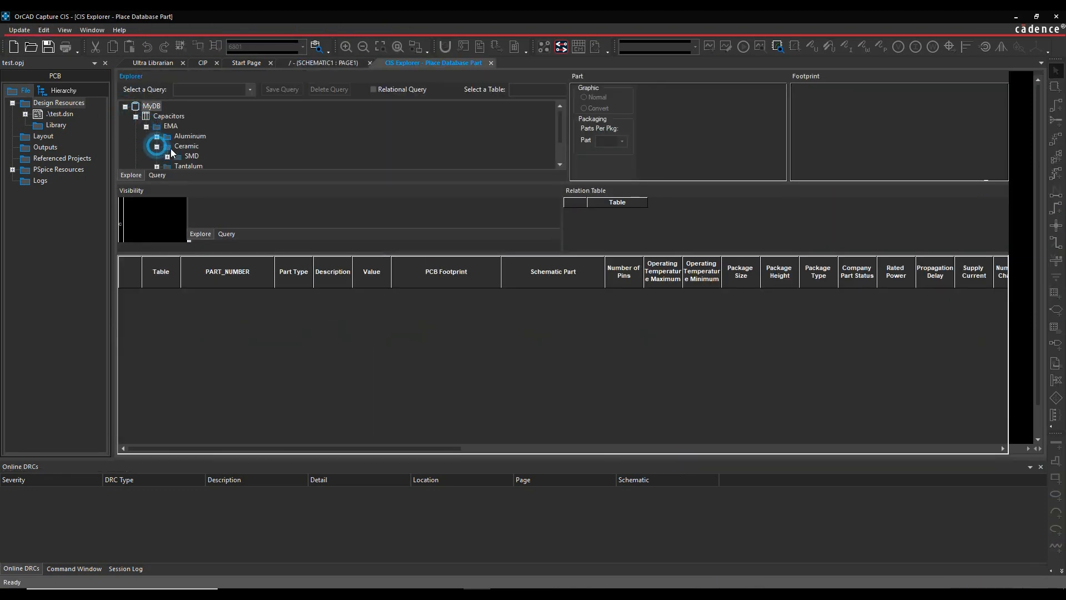
{"action": "left_click", "coordinate": [167, 156]}
{"action": "left_click", "coordinate": [198, 137]}
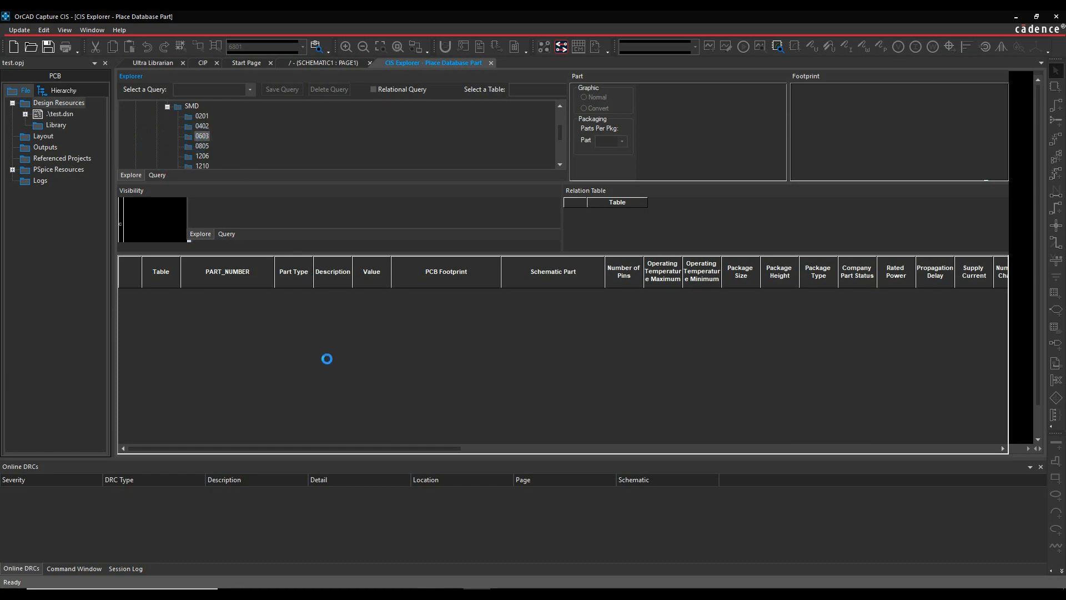
{"action": "left_click", "coordinate": [295, 284]}
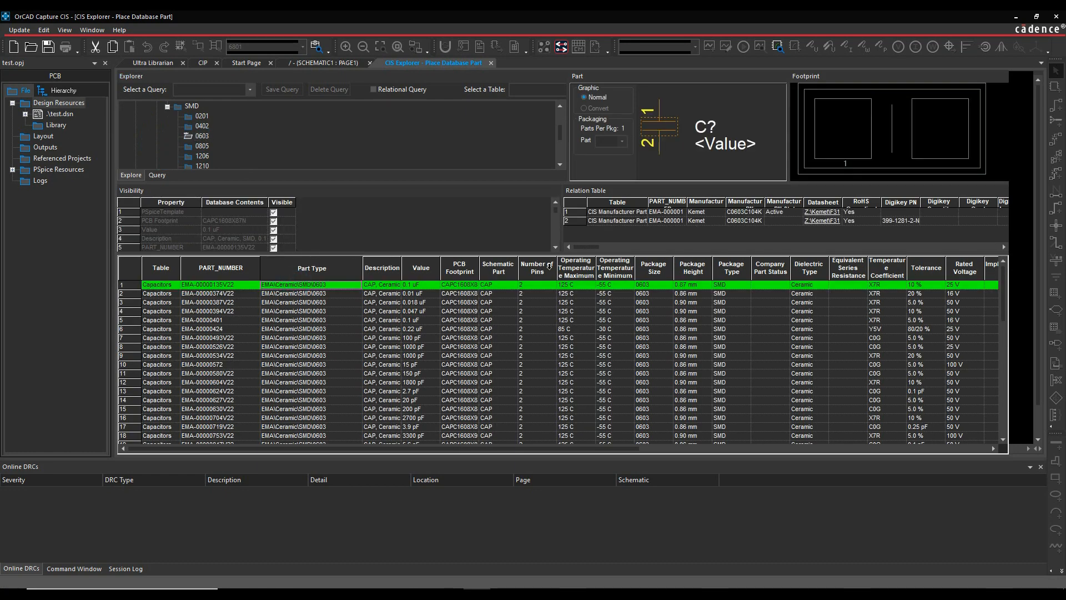